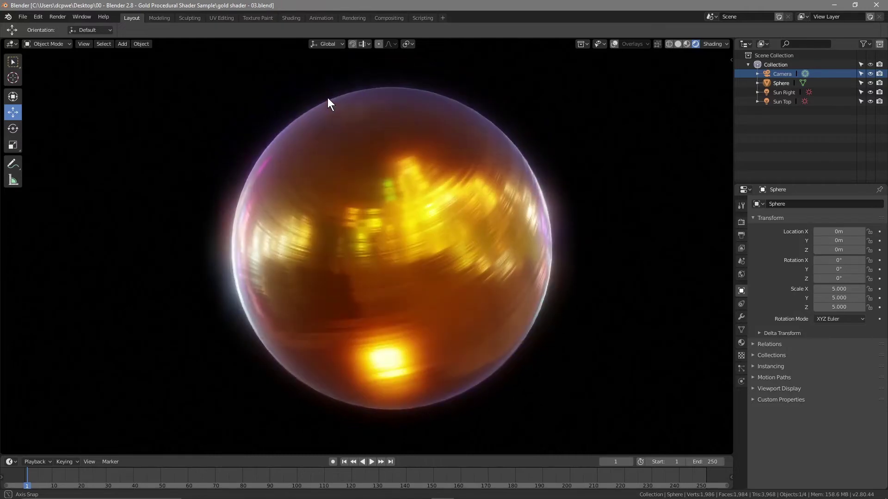
Minimize the finished gold shader sample and open a second Blender window
click(834, 6)
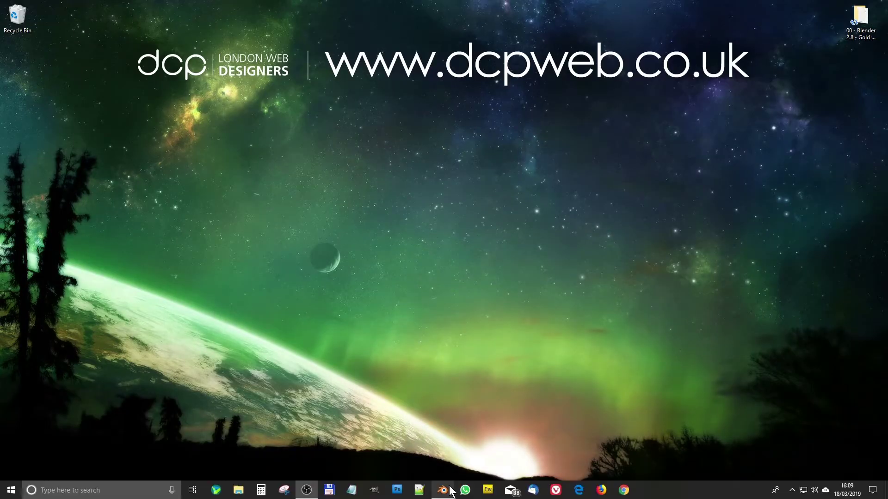
right_click(442, 494)
click(435, 448)
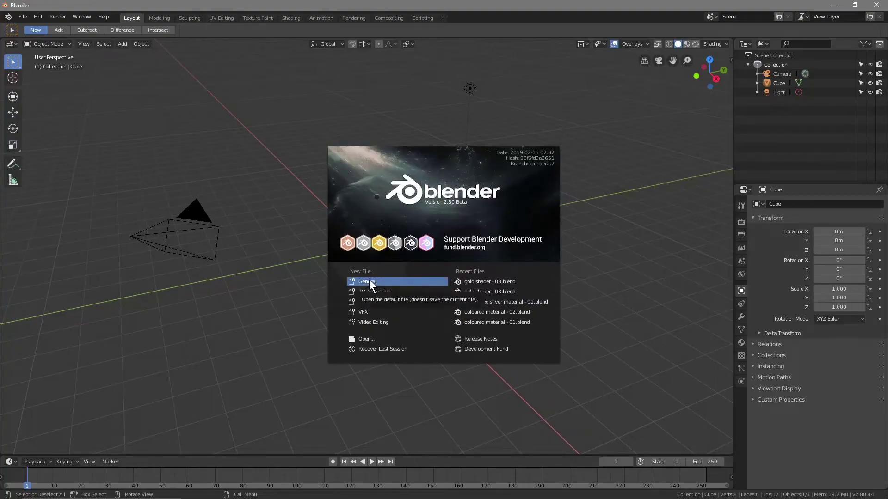
Start a new General file and delete the default cube and light
click(369, 280)
key(Delete)
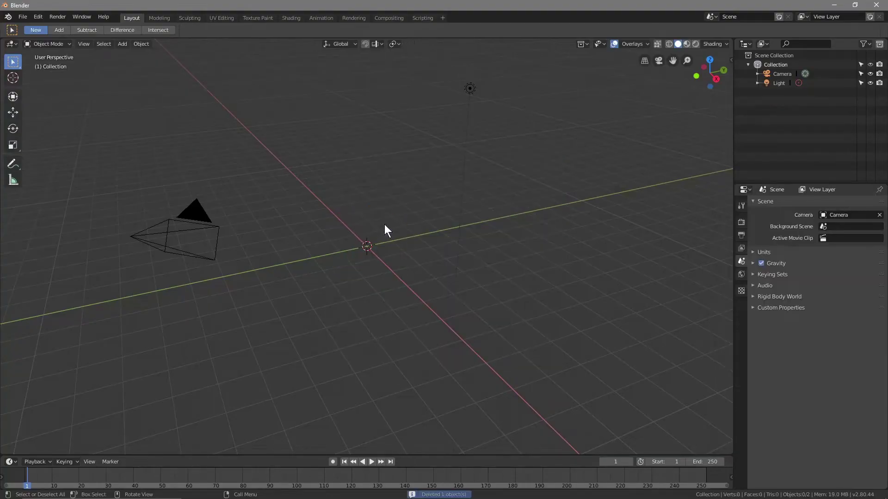
click(470, 88)
key(Delete)
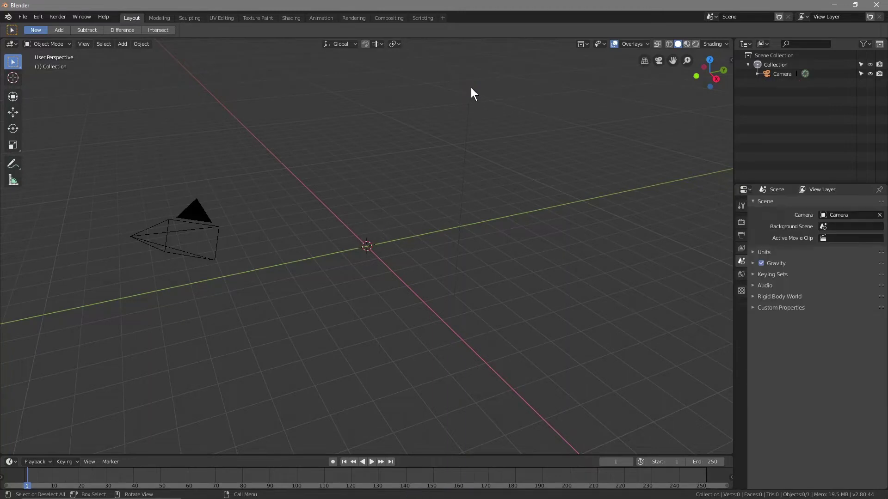
Save the file as "gold material - 01" in the desktop folder "00 - Blender 2.8 - Gold Procedural Shader Tutorial"
click(22, 17)
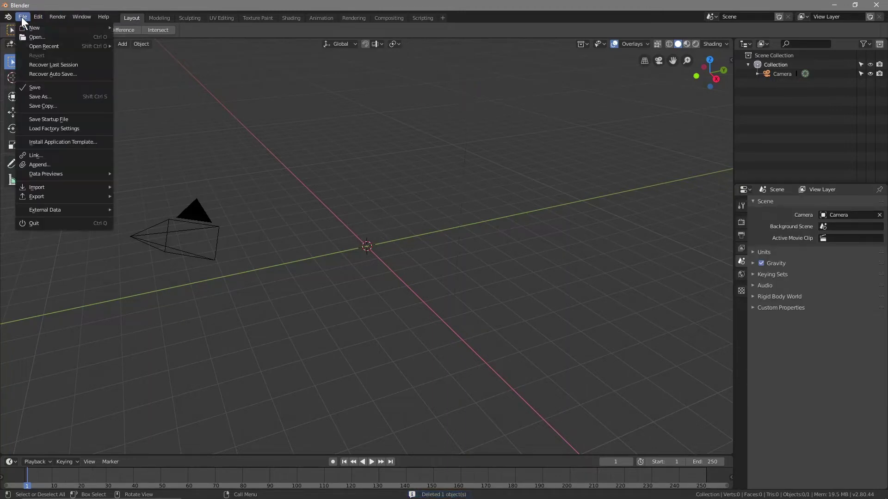
click(32, 96)
click(30, 108)
click(25, 145)
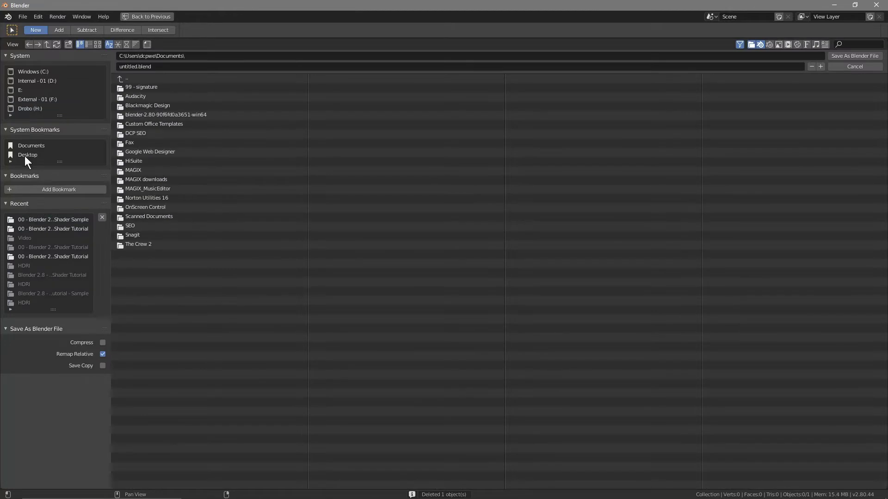
click(26, 155)
click(167, 96)
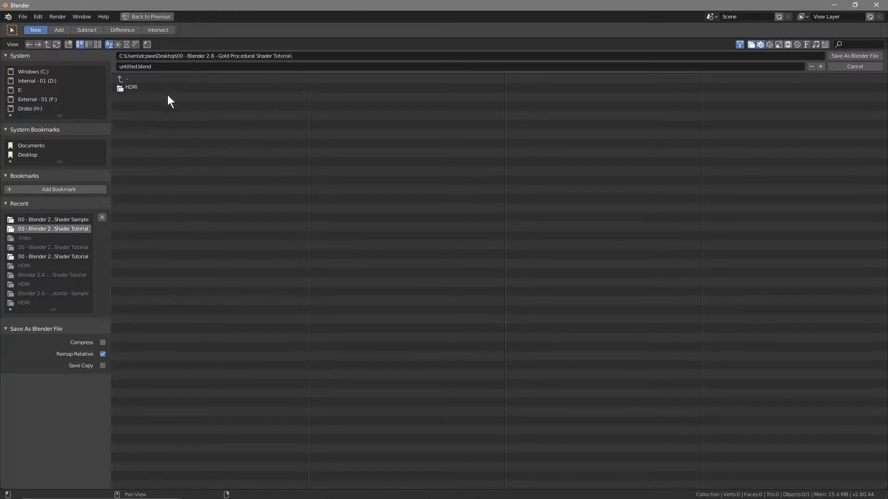
click(155, 65)
text(gold material - 01)
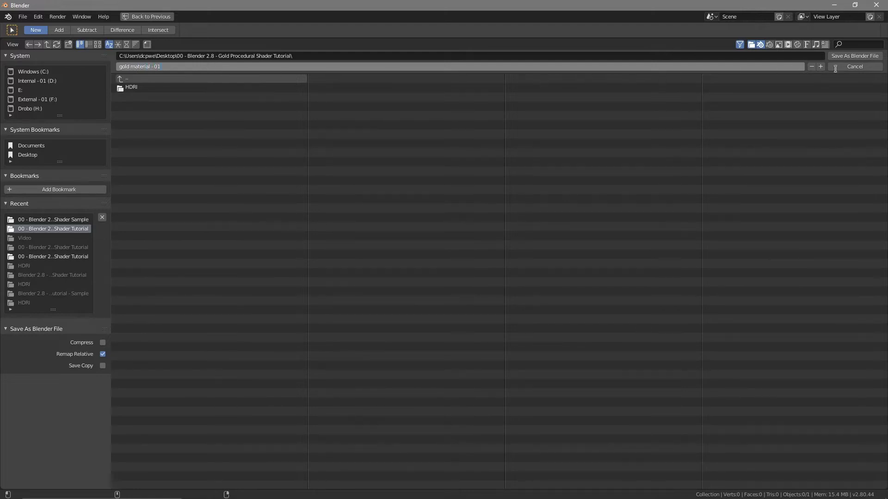
click(850, 56)
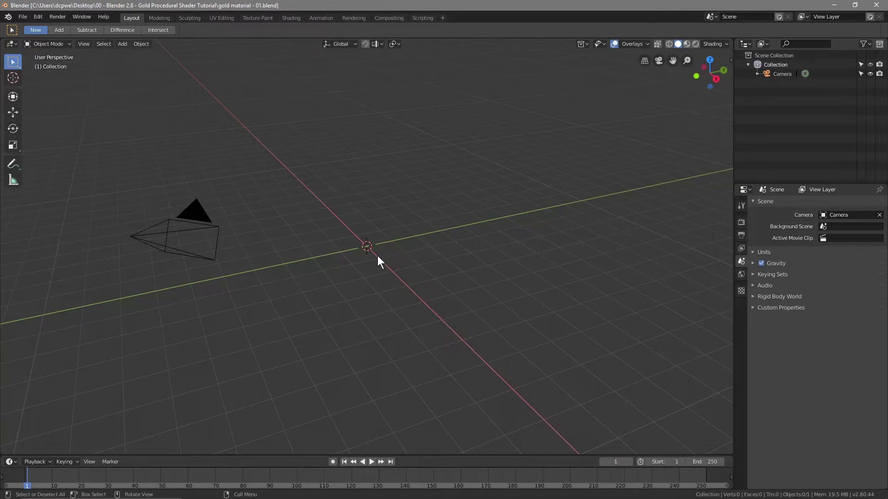
Add a UV sphere at the scene's origin
middle_drag(270, 279, 326, 280)
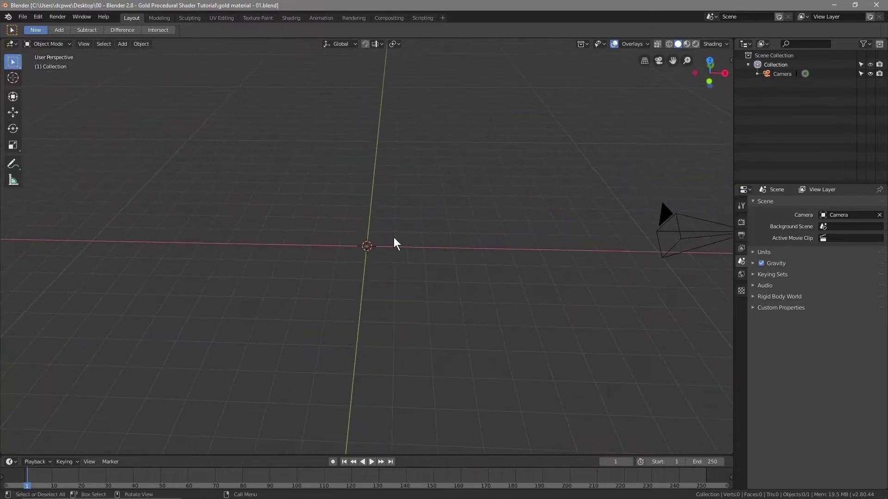
key(shift+a)
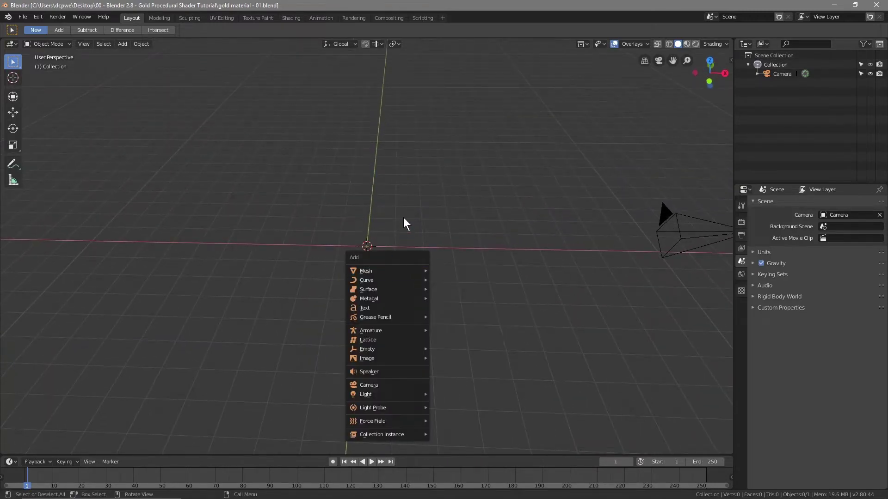
key(shift+a)
mouse_move(375, 257)
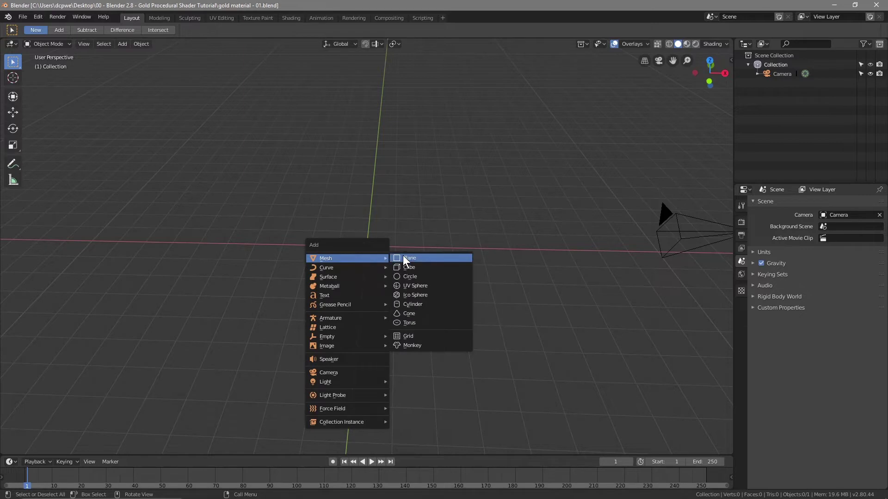
click(412, 286)
Set the sphere's X, Y and Z scale to 5
double_click(833, 289)
text(1.0)
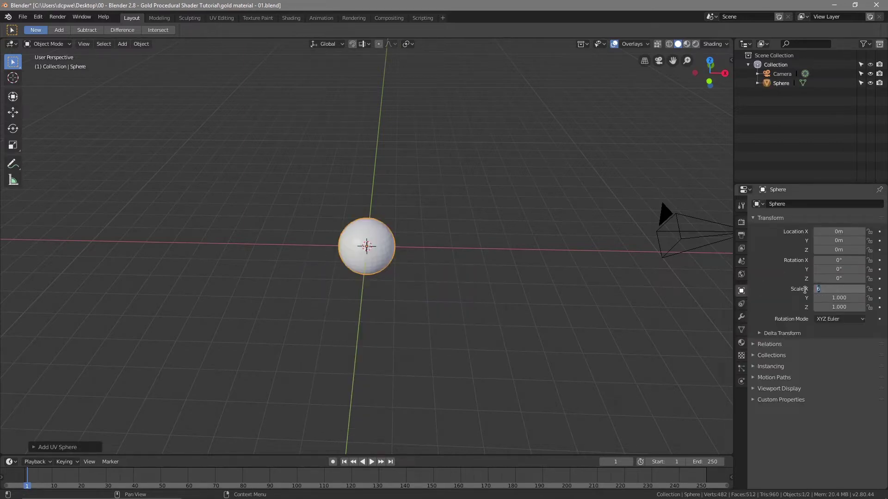
key(Return)
double_click(829, 299)
text(5)
key(Return)
double_click(834, 307)
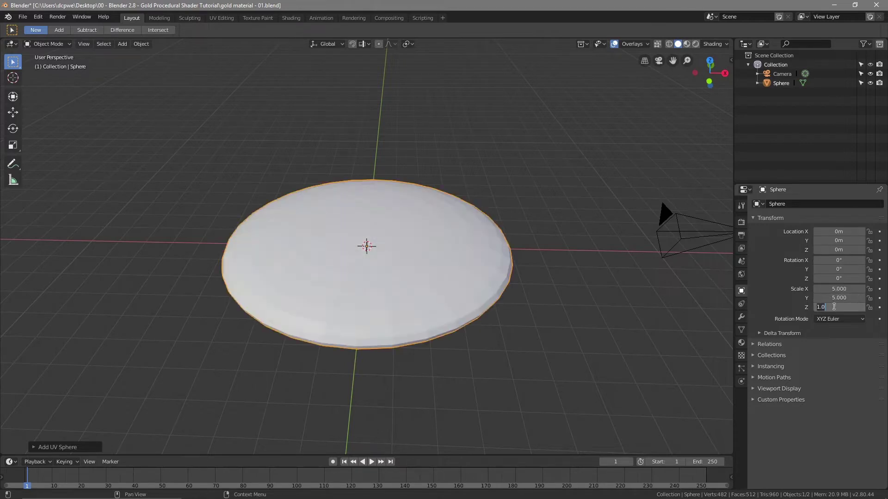
key(Return)
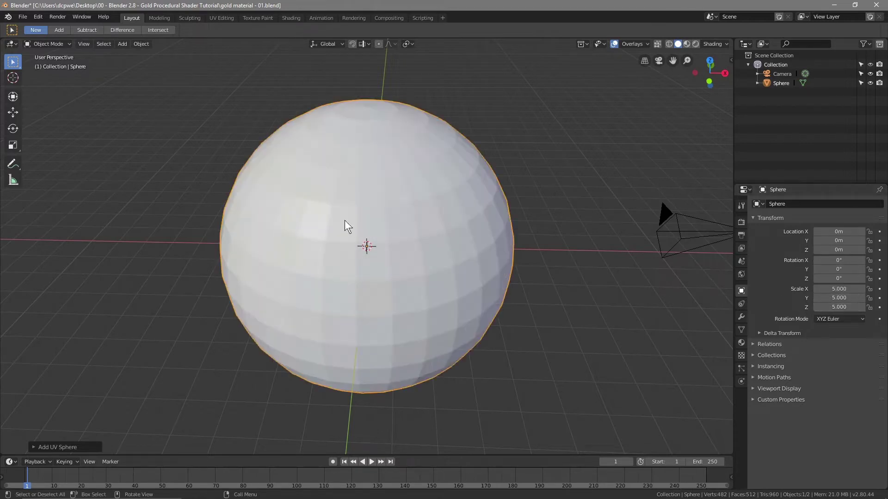
Add a Subdivision Surface modifier to the sphere with 3 subdivisions for both view and render
click(741, 314)
click(765, 206)
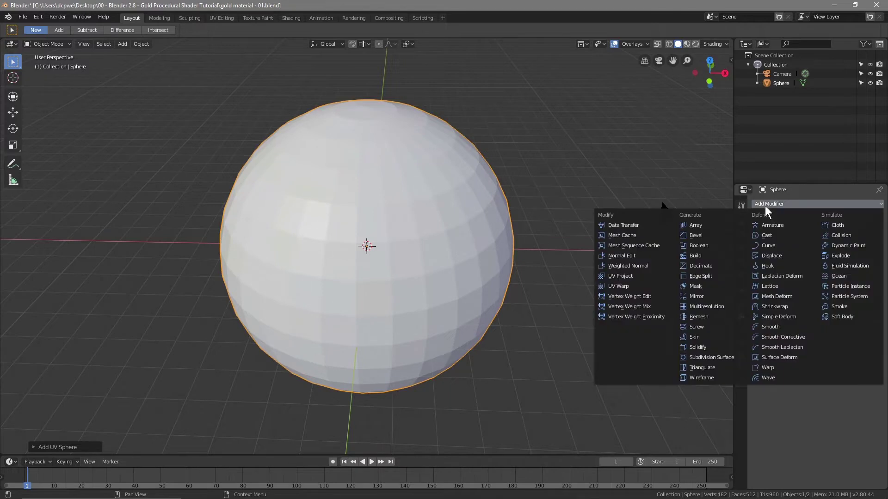
click(707, 355)
click(813, 275)
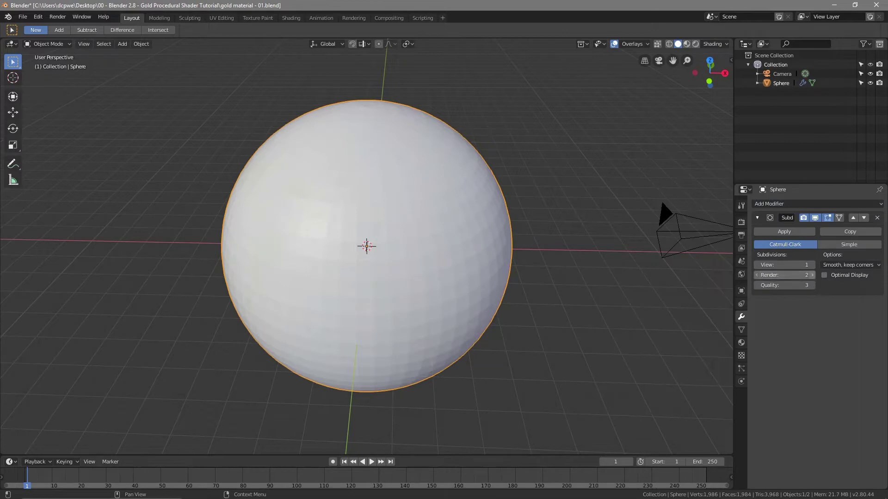
click(813, 265)
click(813, 265)
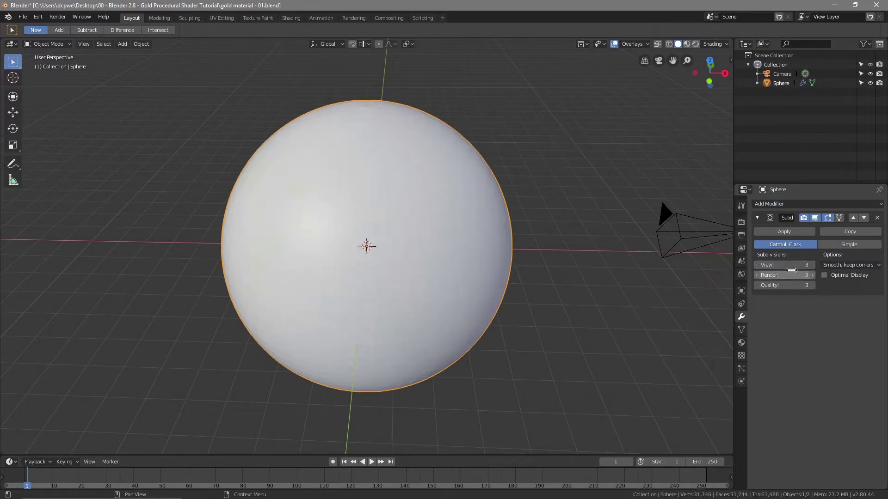
Apply the sphere's Subdivision Surface modifier and save the file
click(789, 232)
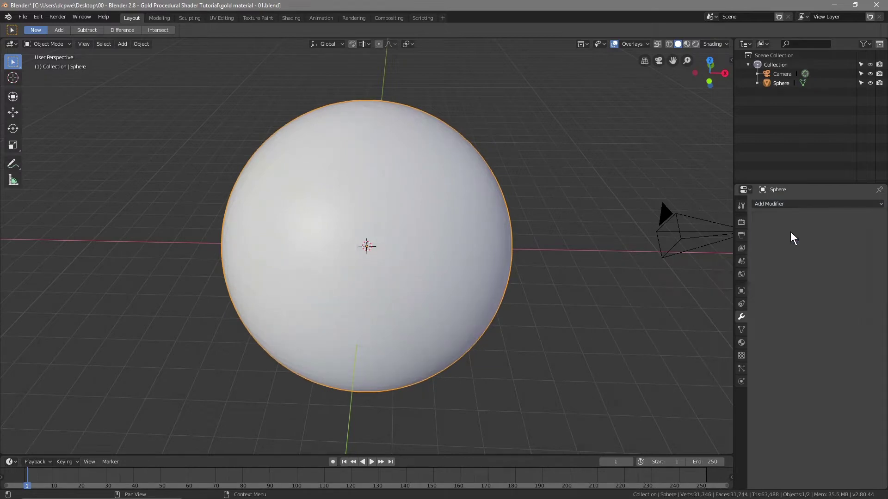
click(21, 18)
click(35, 87)
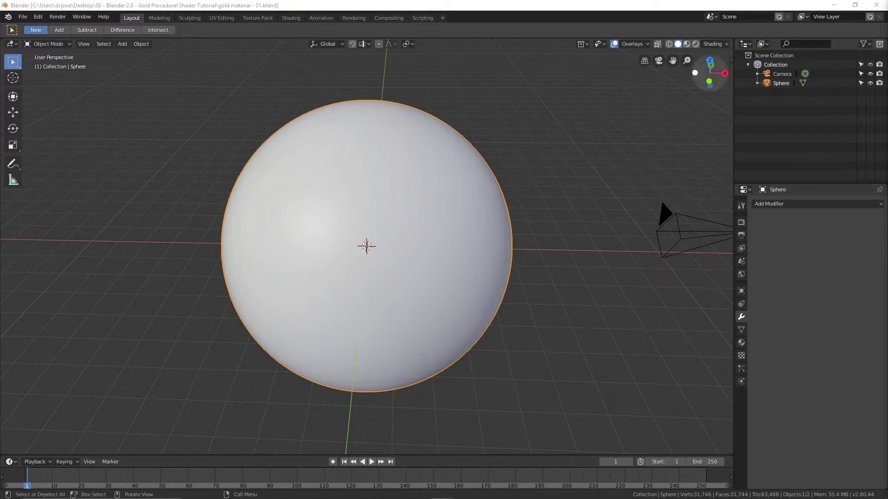
Minimize Blender and switch to File Explorer, docking the Gold Procedural Shader Tutorial folder to half the screen
click(834, 5)
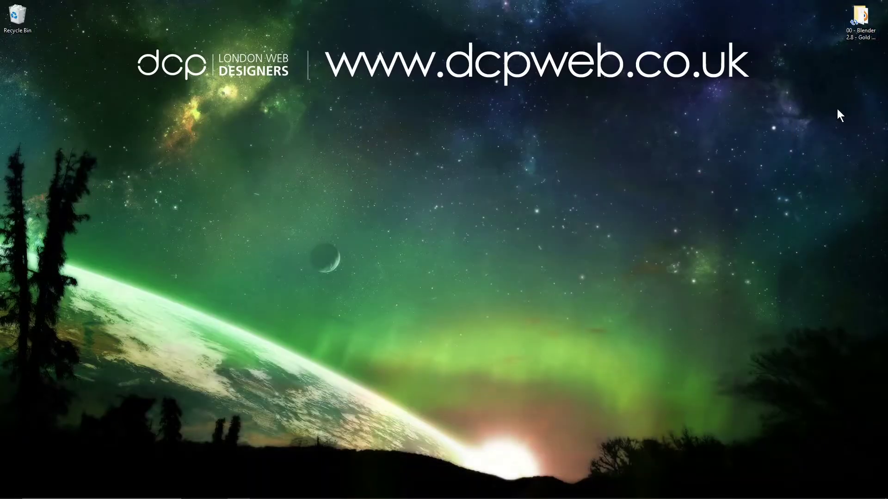
key(super+Right)
click(701, 133)
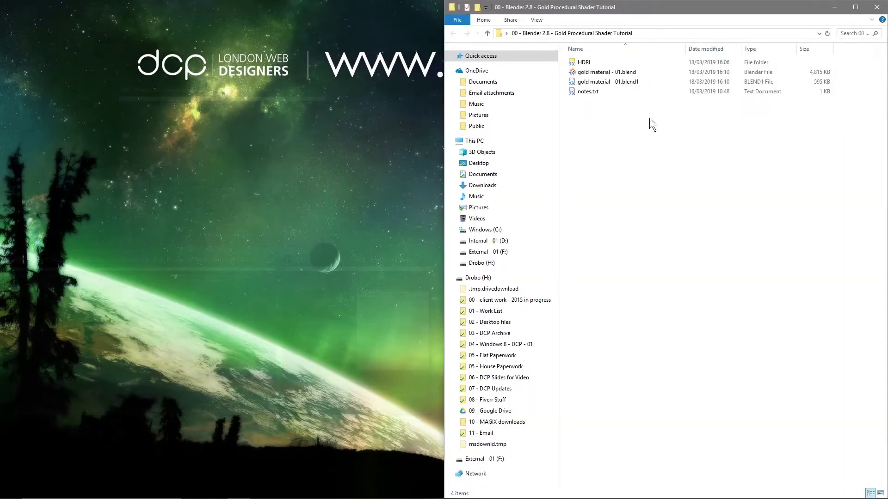
Check the contents of the HDRI folder and open notes.txt from the project folder
click(582, 63)
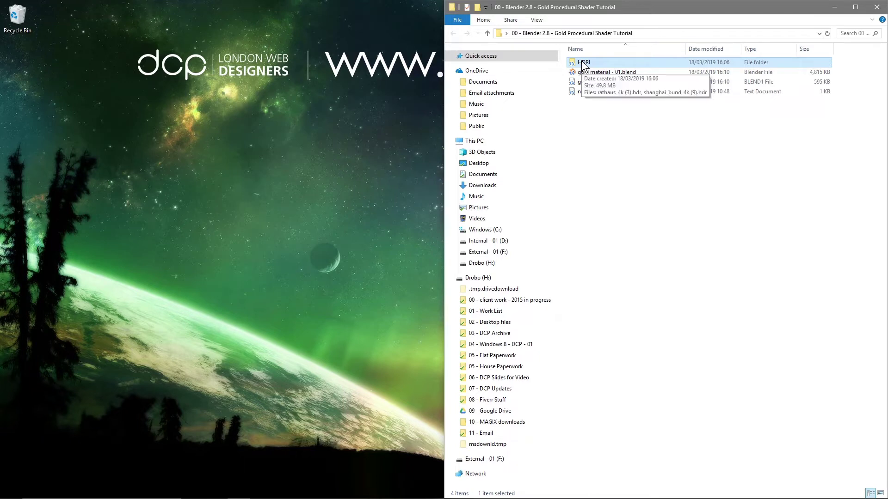
double_click(583, 64)
click(453, 34)
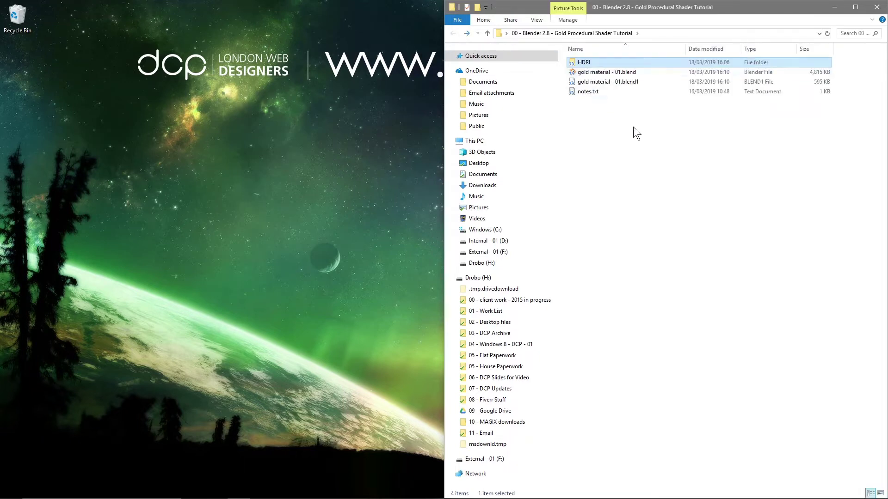
double_click(580, 92)
click(617, 92)
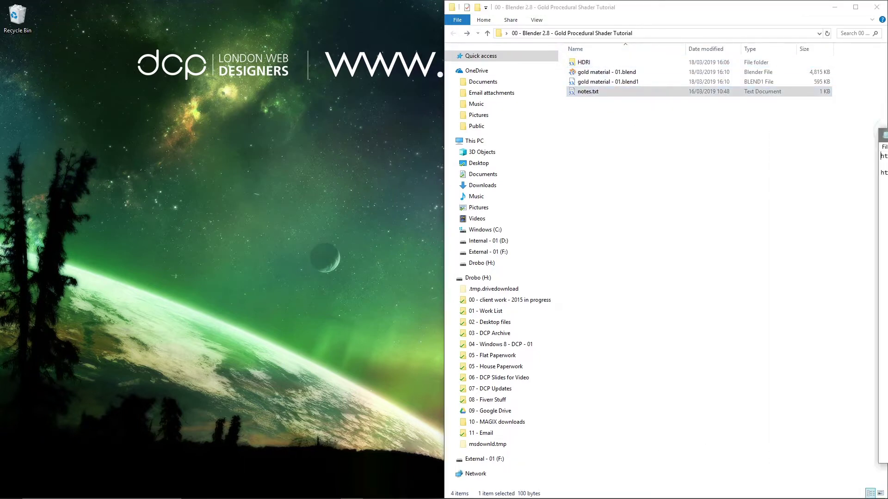
Delete both HDR files, rathaus_4k (3).hdr and shanghai_bund_4k (9).hdr, from the HDRI folder
double_click(585, 61)
drag(665, 103, 583, 76)
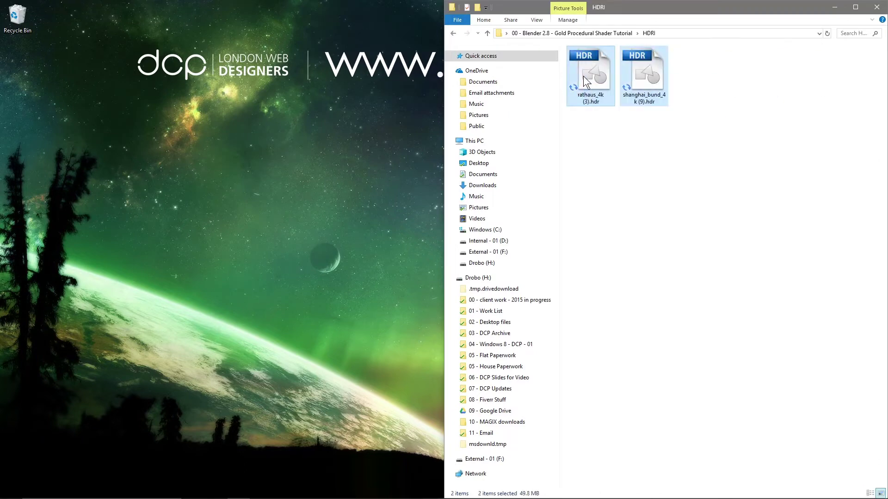
key(Delete)
Open Google Chrome and dock its window beside the HDRI folder
click(624, 490)
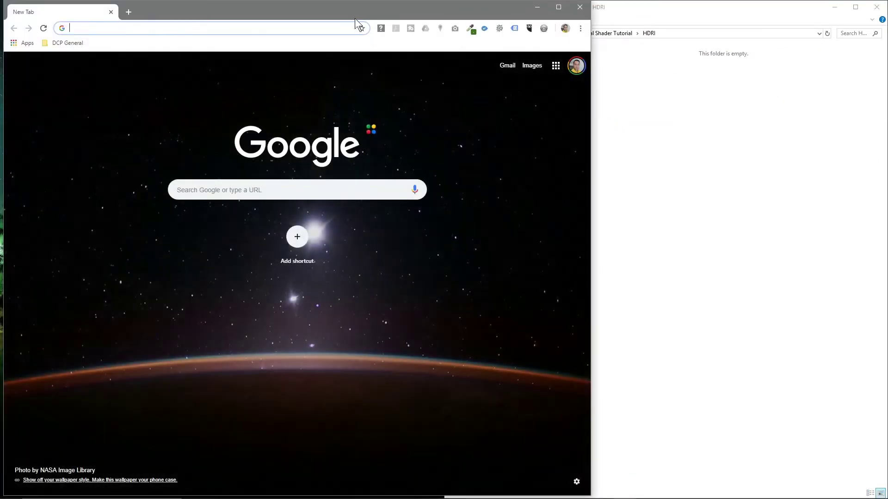
drag(354, 18, 2, 76)
click(875, 154)
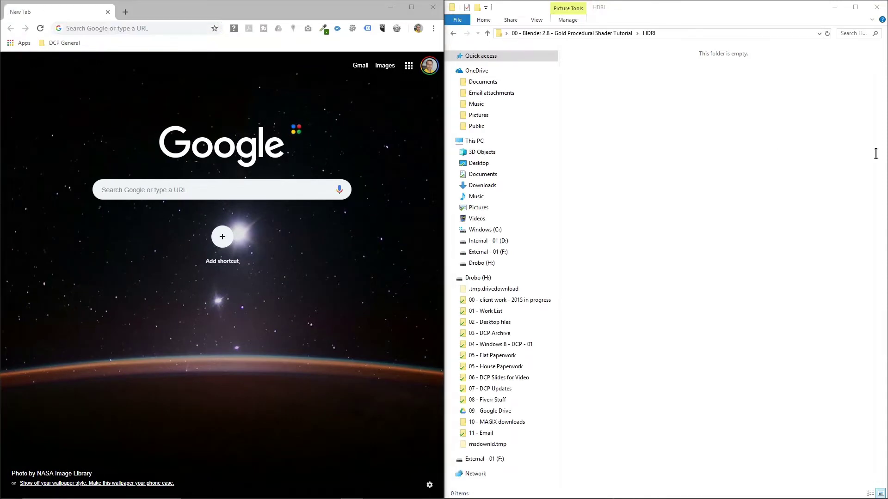
click(148, 29)
text(https://hdrihaven.com/hdri/?c=night&h=shanghai_bund)
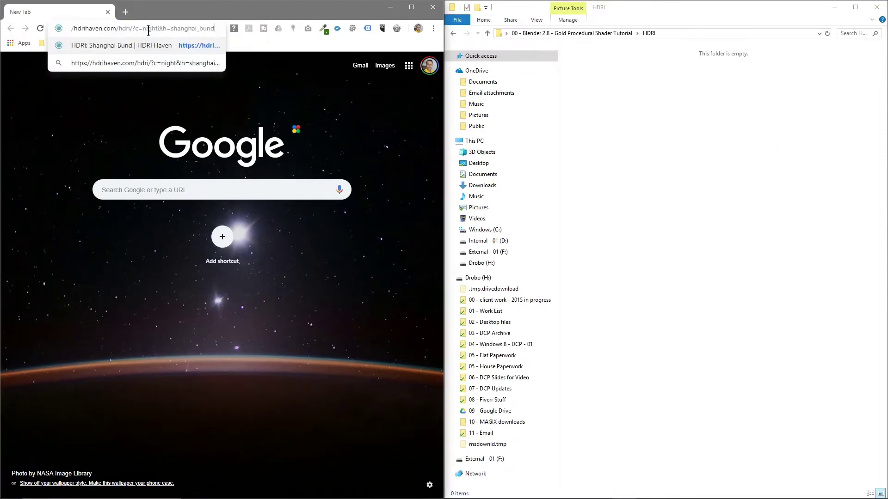
key(Return)
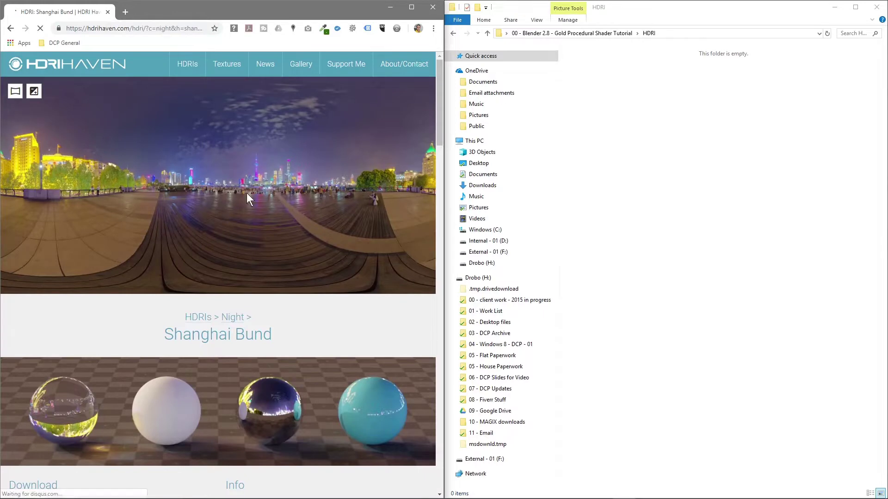
scroll(154, 290, down, 5)
click(141, 303)
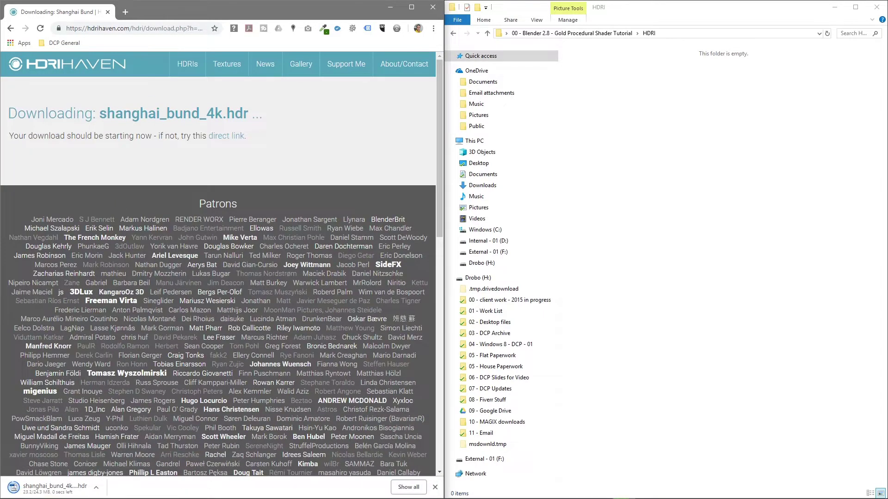
Browse HDRI Haven's home page and its HDRIs library, examining the categories and latest HDRIs
click(33, 64)
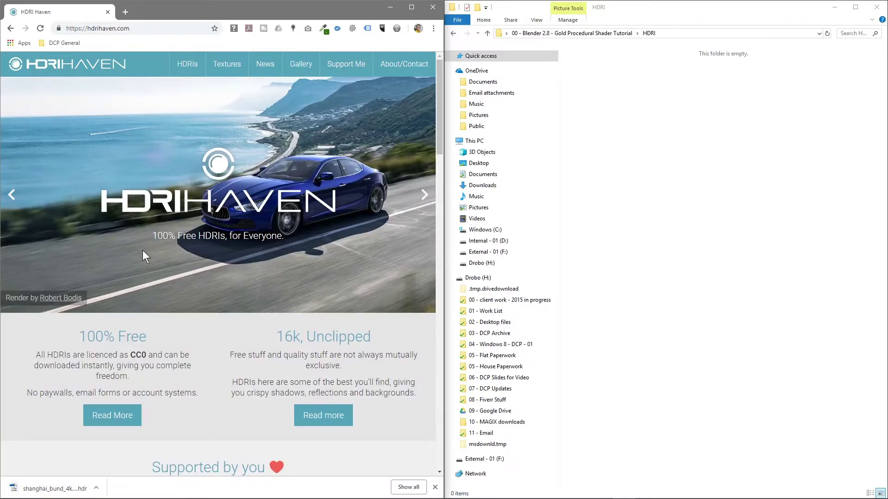
scroll(143, 238, down, 10)
click(238, 181)
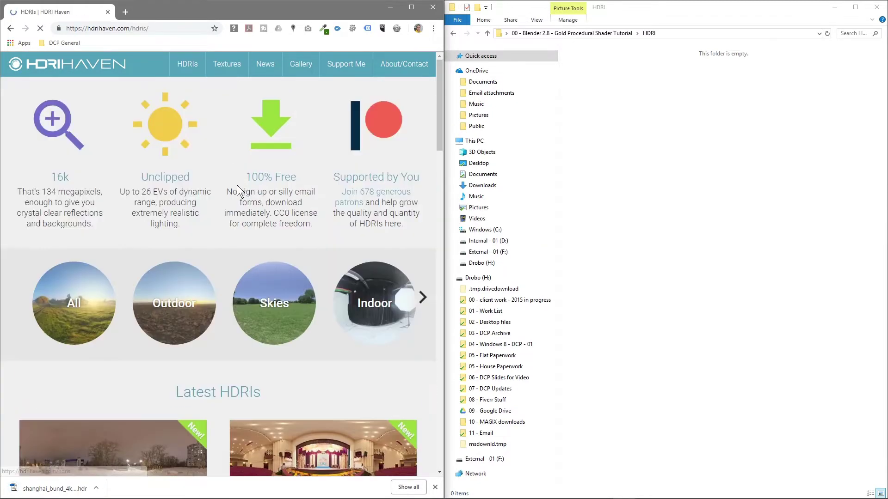
scroll(208, 232, down, 2)
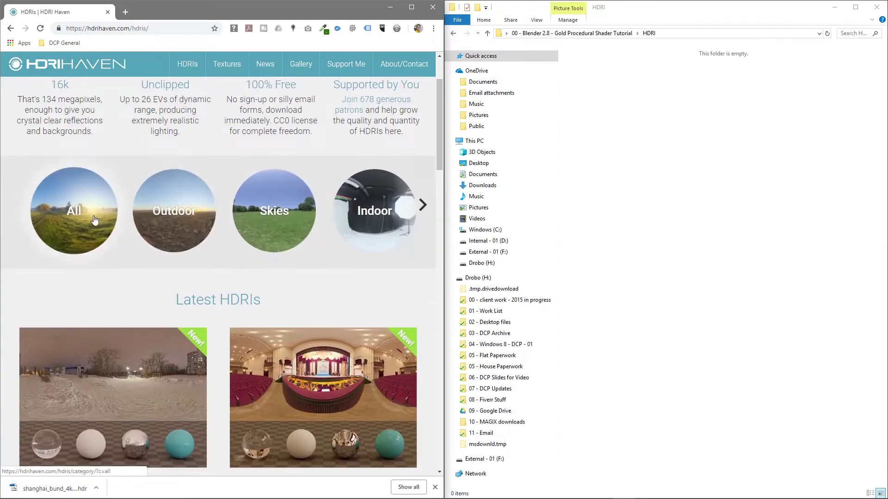
scroll(279, 266, down, 4)
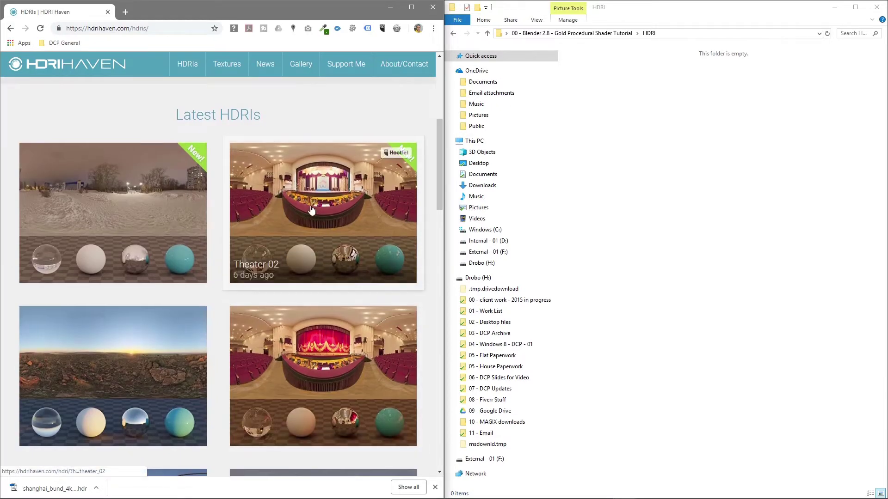
scroll(333, 304, down, 3)
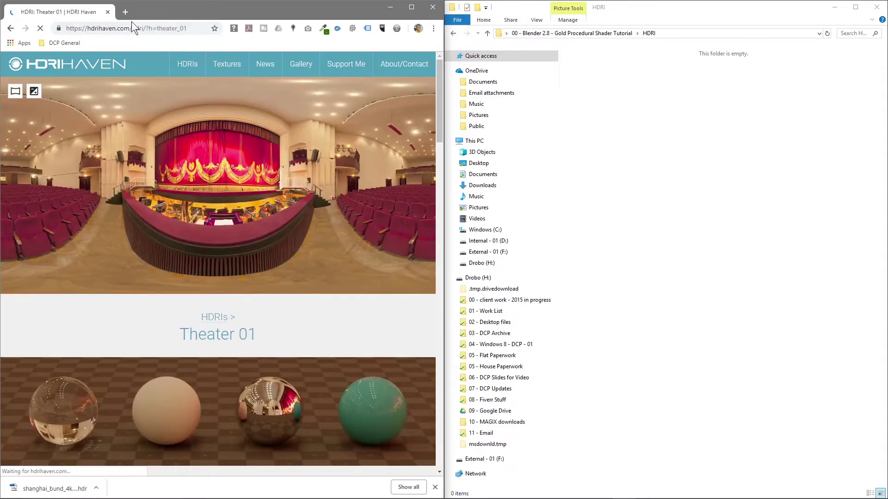
click(158, 28)
key(alt+Tab)
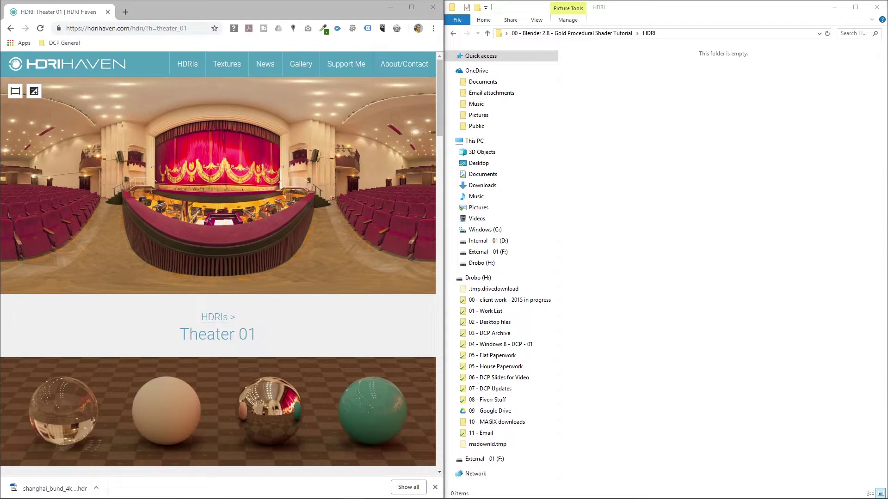
key(alt+Tab)
scroll(85, 281, down, 8)
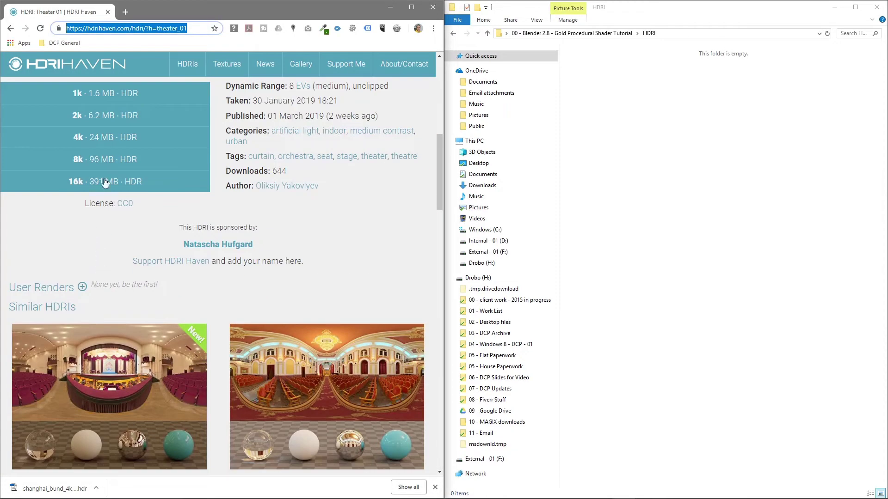
click(106, 137)
Place both downloaded HDR files, shanghai_bund_4k and theater_01_4k, in the HDRI folder, and close the folder and browser windows
drag(174, 494, 662, 218)
drag(80, 494, 675, 222)
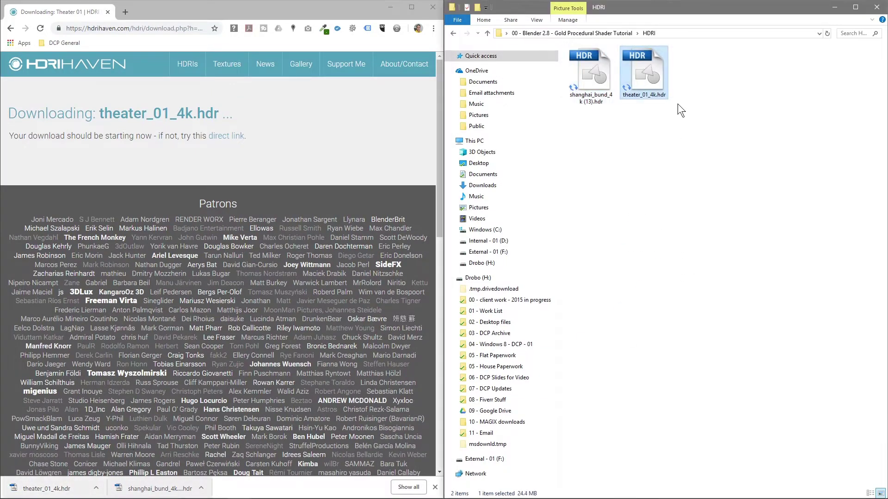
click(871, 7)
click(433, 7)
Switch to Blender's Shading workspace, show the World nodes in the shader editor and widen that editor
key(super)
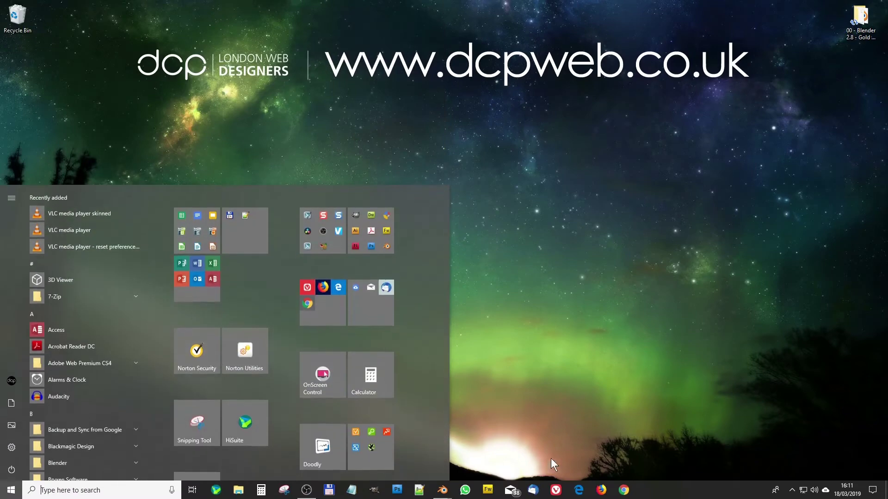
click(442, 490)
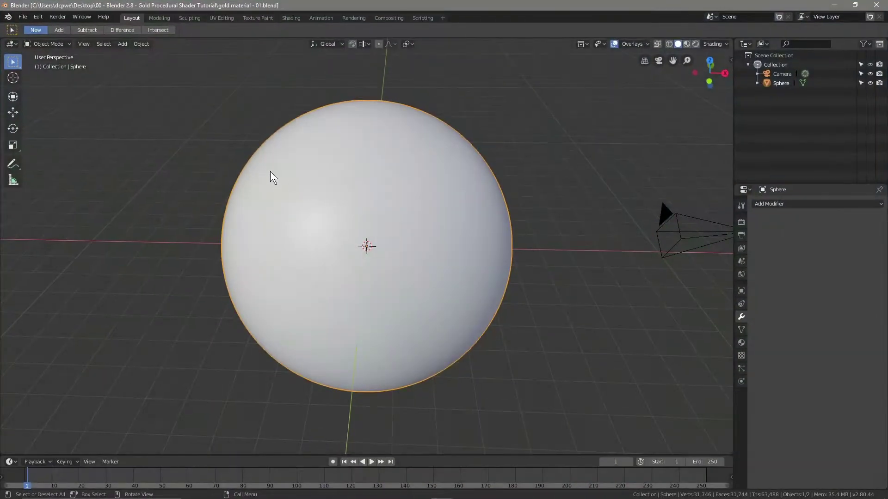
click(287, 17)
click(170, 295)
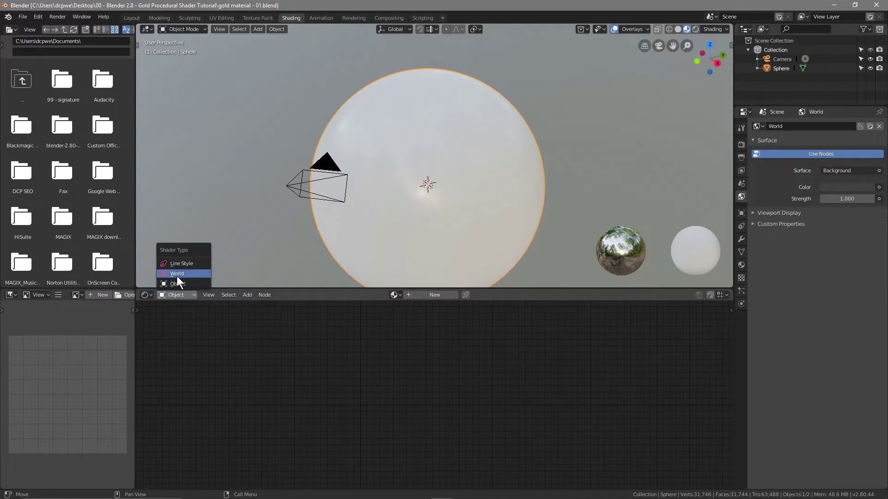
click(177, 274)
drag(135, 327, 44, 329)
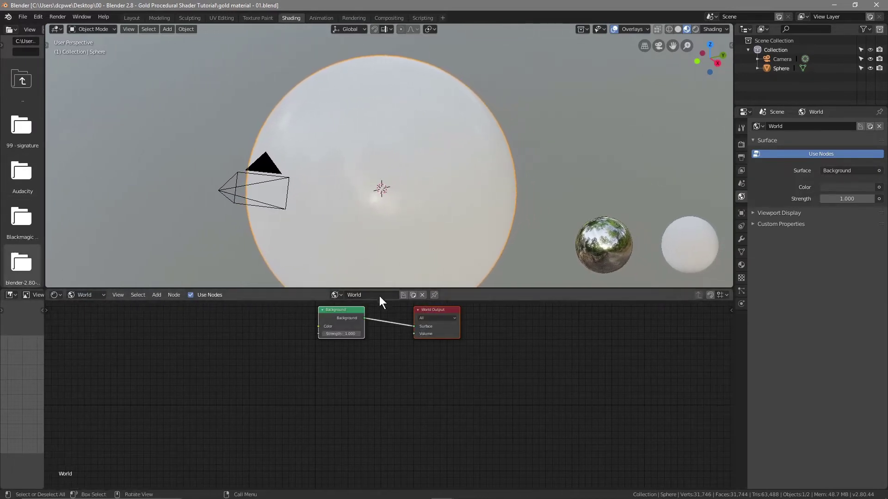
Set the 3D viewport to Rendered shading with the whole sphere in view
scroll(373, 196, down, 2)
middle_drag(373, 196, 399, 175)
scroll(399, 174, up, 1)
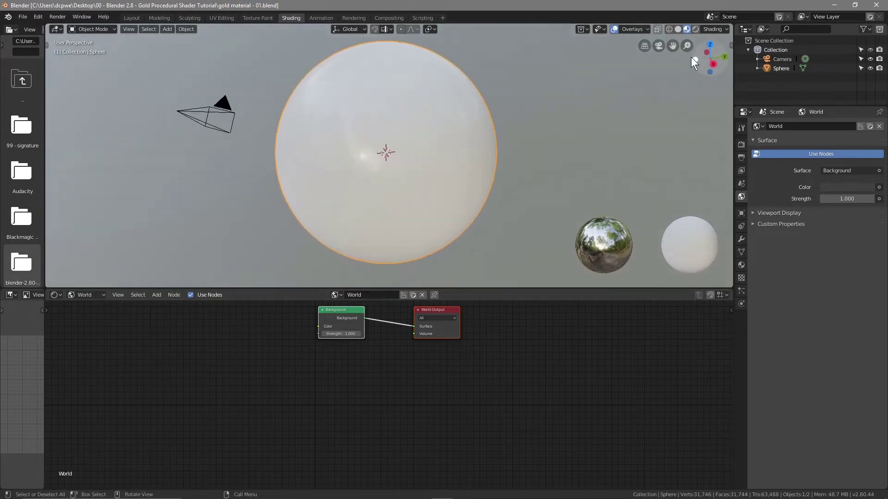
click(695, 28)
Move the World Output and Background nodes to the far right of the node area, freeing space before them
drag(426, 311, 683, 309)
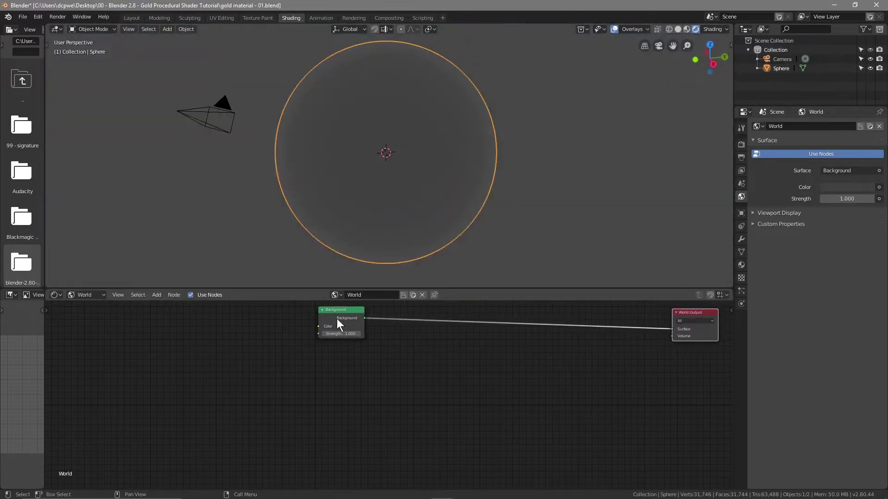
drag(336, 315, 582, 339)
scroll(658, 362, up, 2)
middle_drag(658, 363, 592, 365)
drag(580, 354, 572, 325)
drag(692, 320, 668, 326)
key(shift+a)
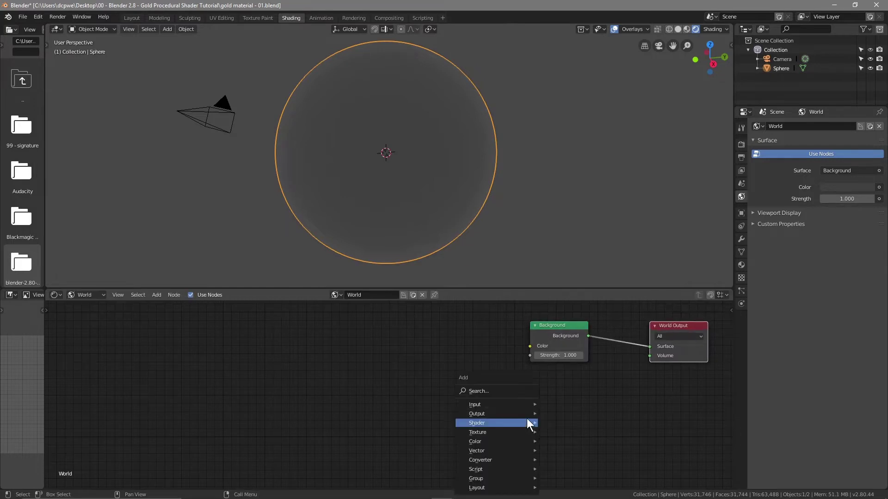
click(504, 392)
text(back)
key(Escape)
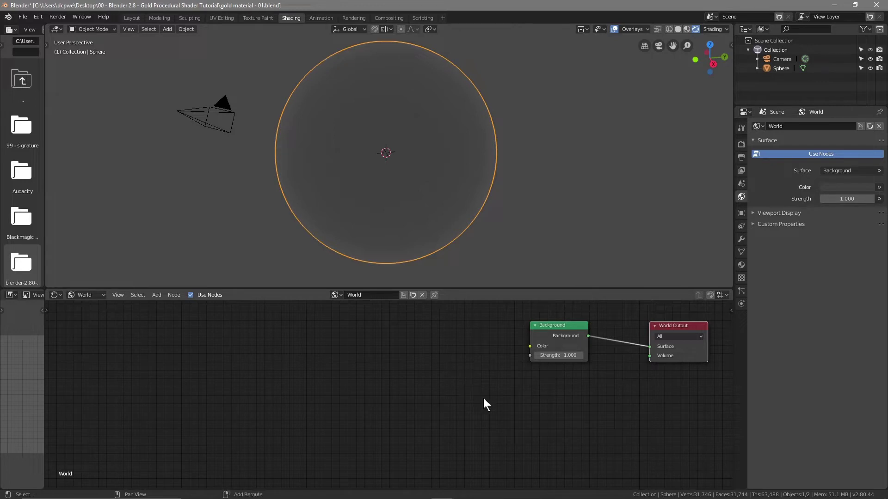
Add a second Background node directly below the existing Background node
key(shift+a)
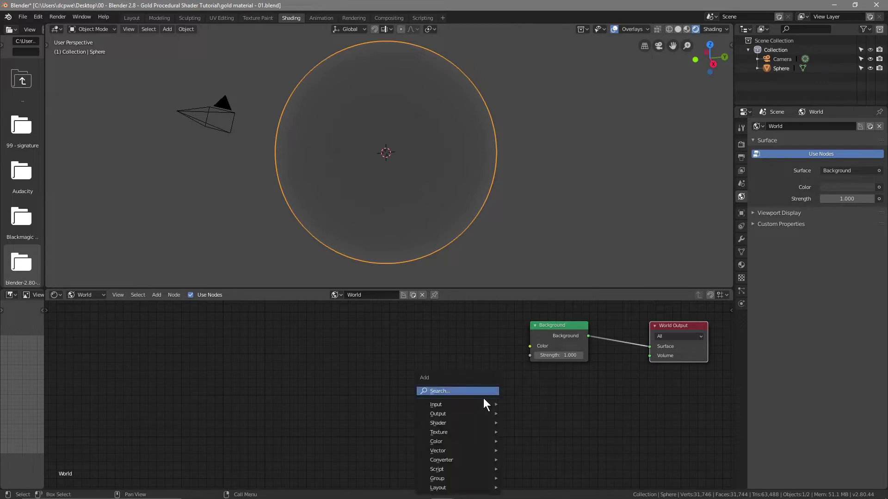
click(442, 392)
text(back)
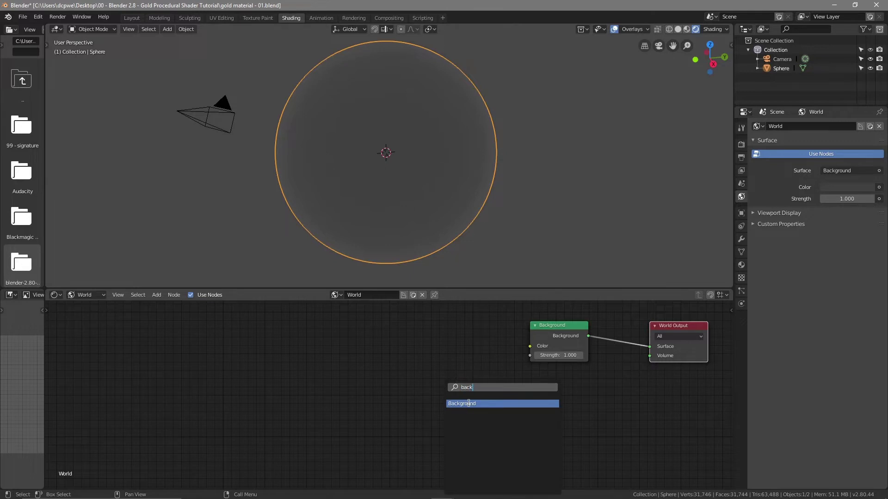
click(469, 403)
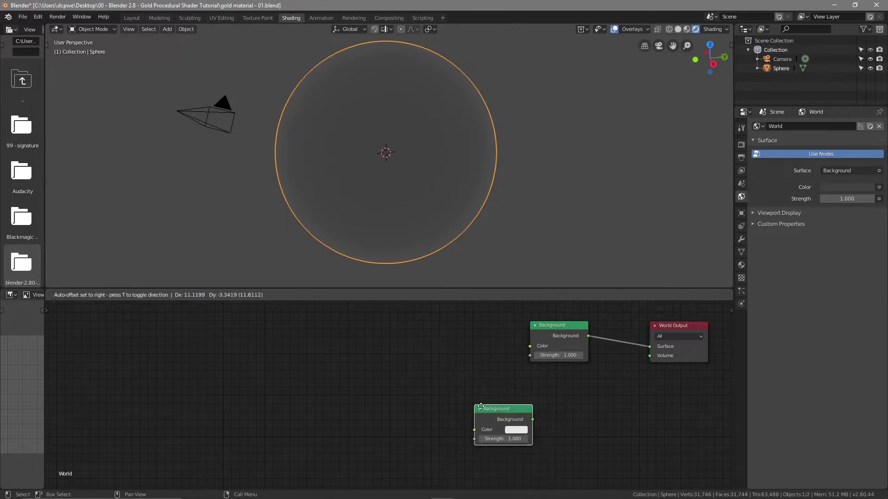
click(527, 390)
Add an Environment Texture node to the left of the Background nodes and a Mapping node to the left of it
key(shift+a)
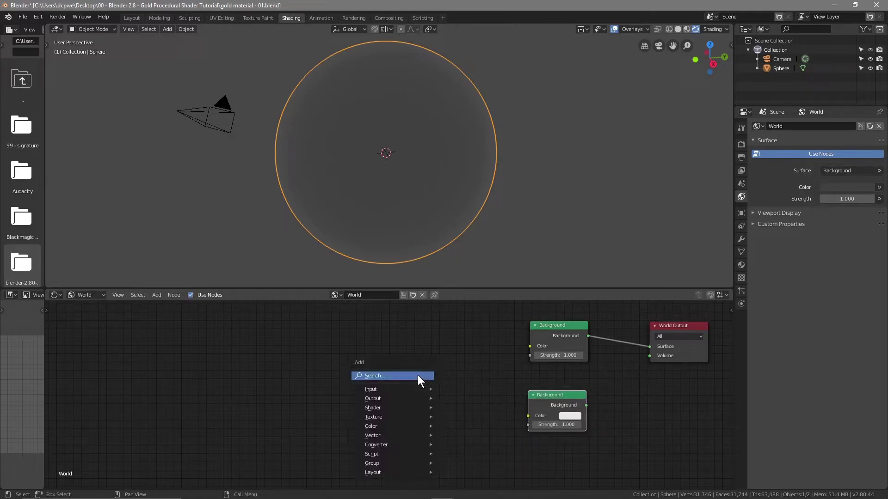
mouse_move(401, 408)
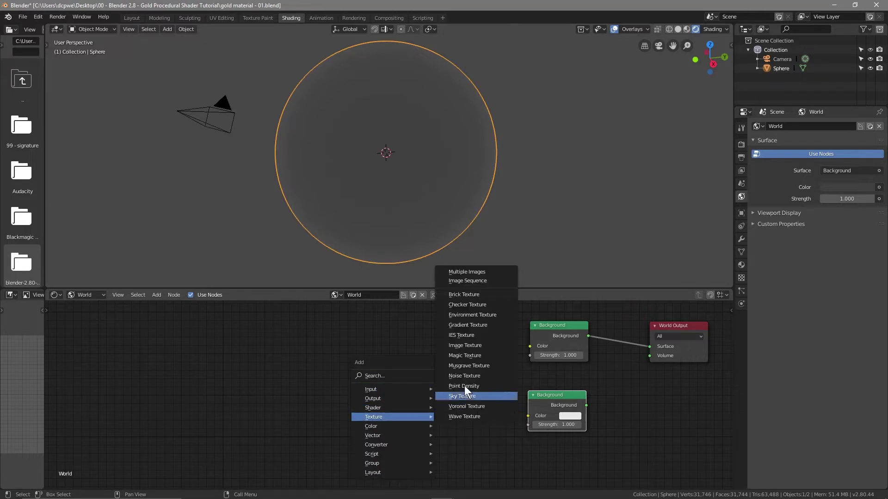
click(468, 311)
click(403, 319)
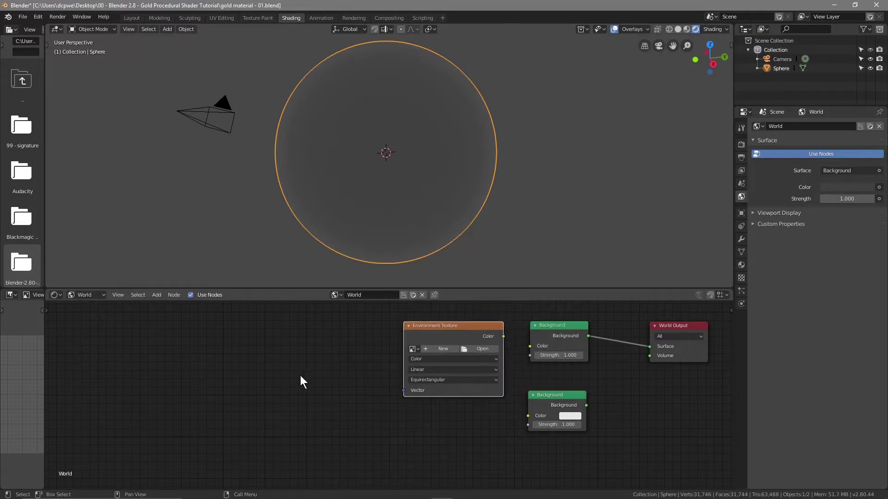
key(shift+a)
mouse_move(310, 374)
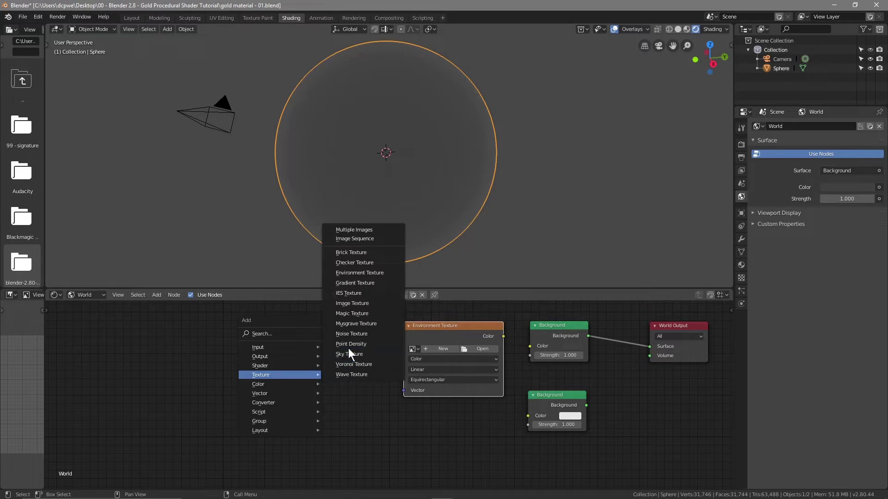
mouse_move(284, 392)
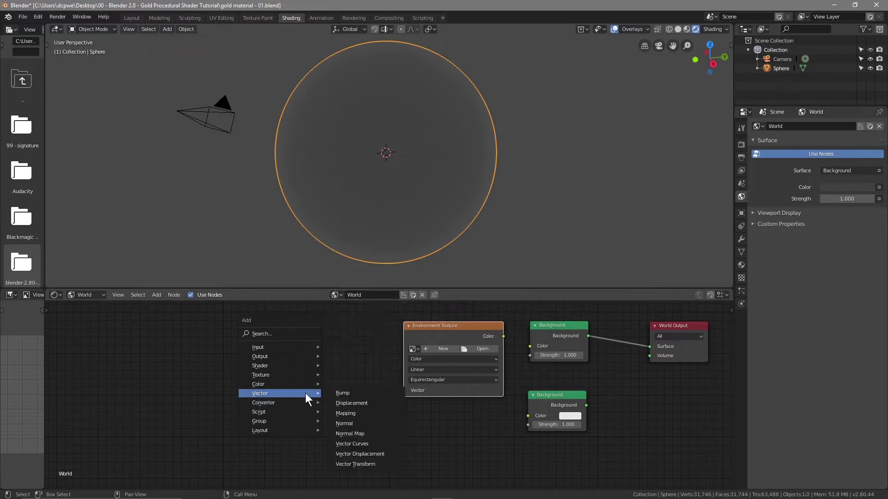
click(346, 414)
click(252, 318)
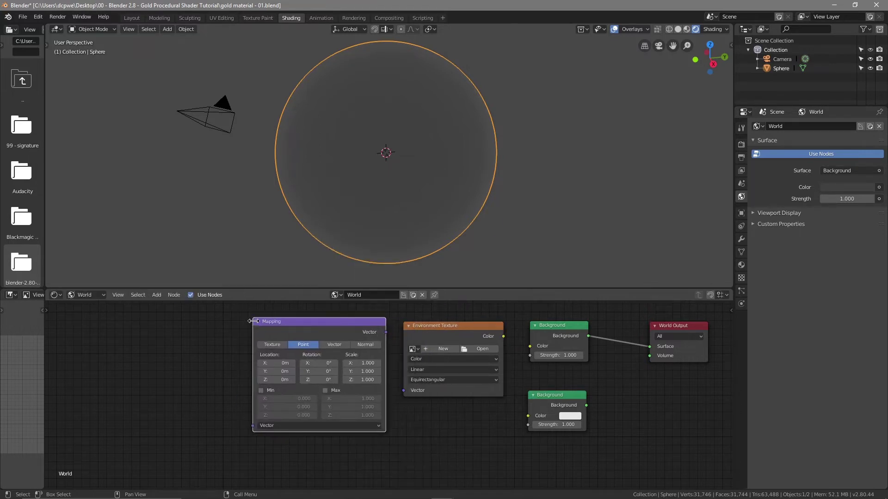
Add a Texture Coordinate node to the left of the Mapping node and a Light Path node to the left of that
key(shift+a)
mouse_move(136, 313)
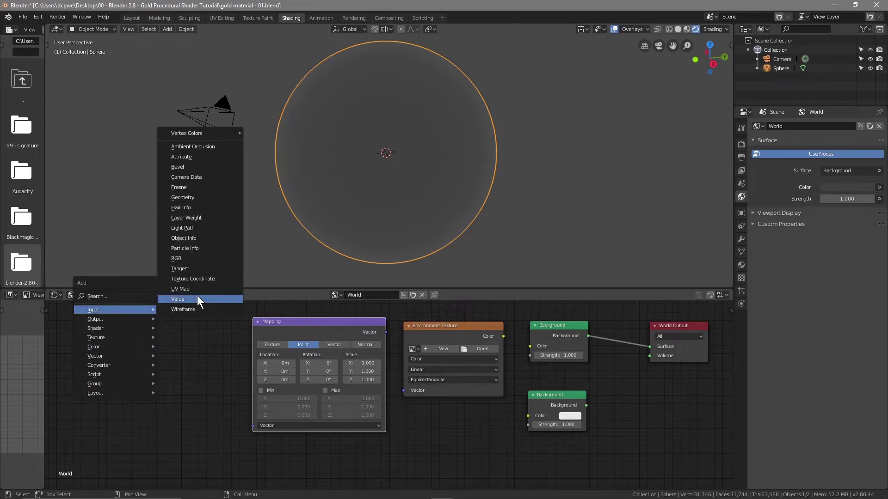
click(201, 278)
click(174, 321)
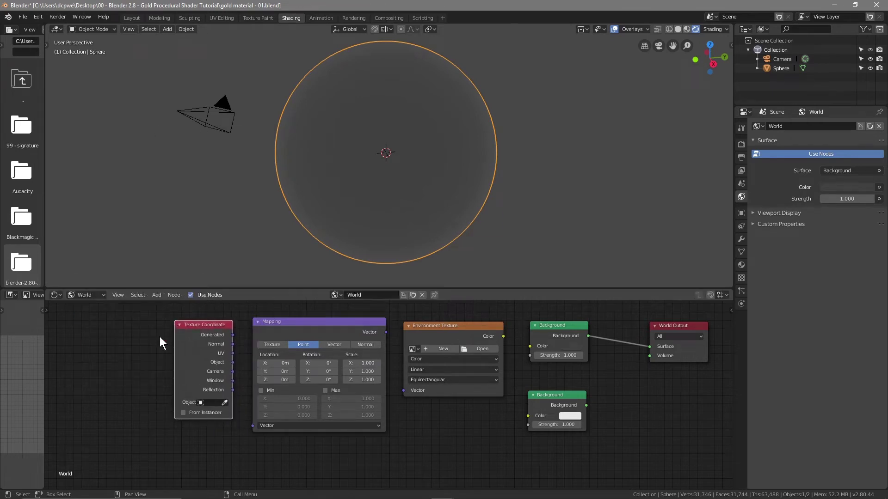
key(shift+a)
mouse_move(116, 376)
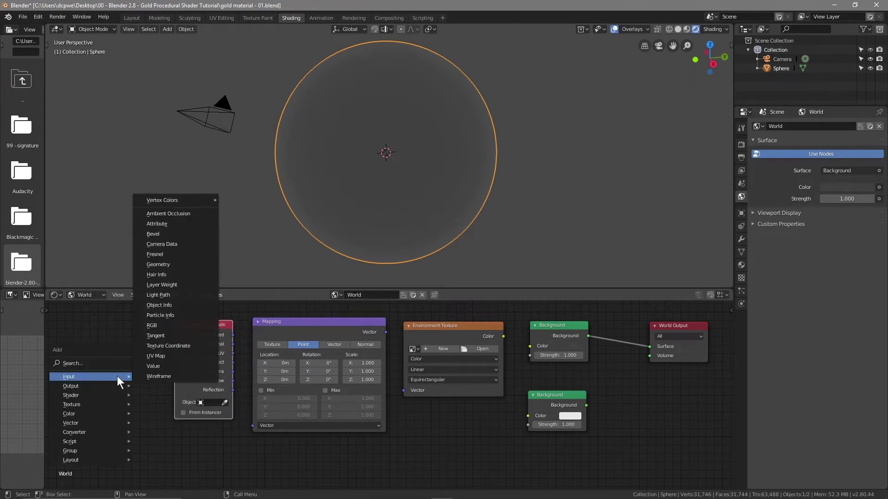
click(171, 295)
click(84, 316)
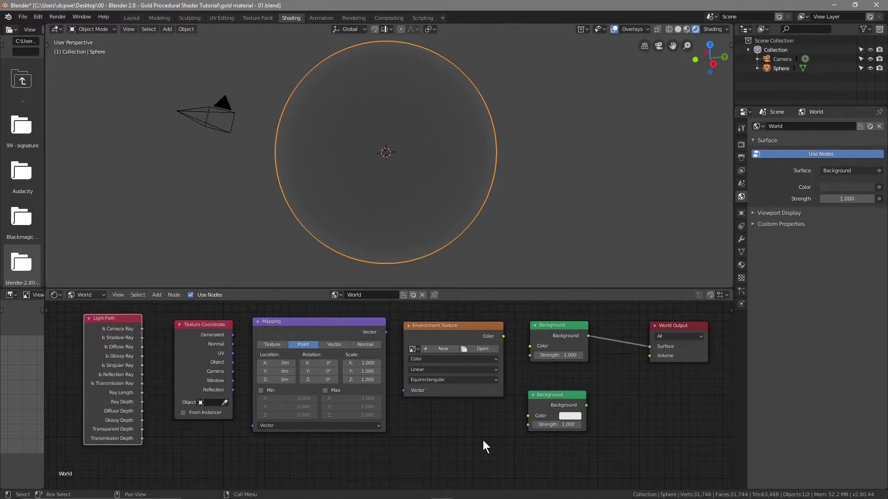
Insert a Mix Shader node on the link between the upper Background node and the World Output
key(shift+a)
mouse_move(476, 422)
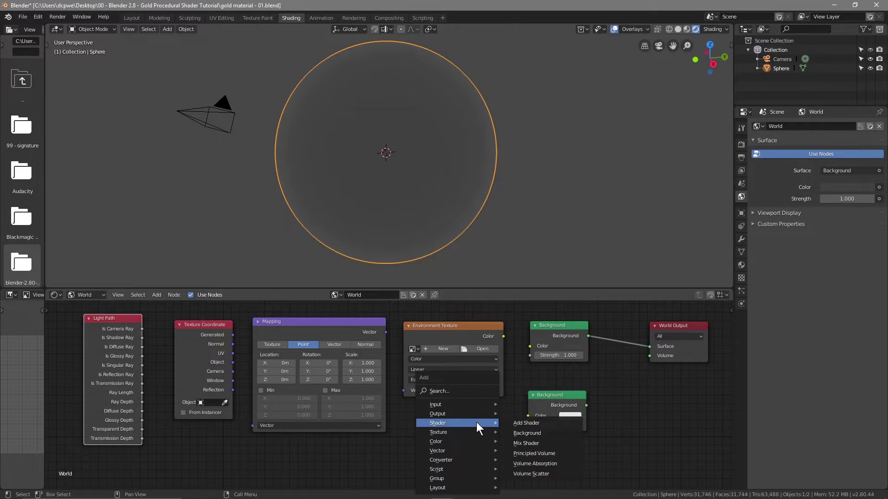
click(515, 443)
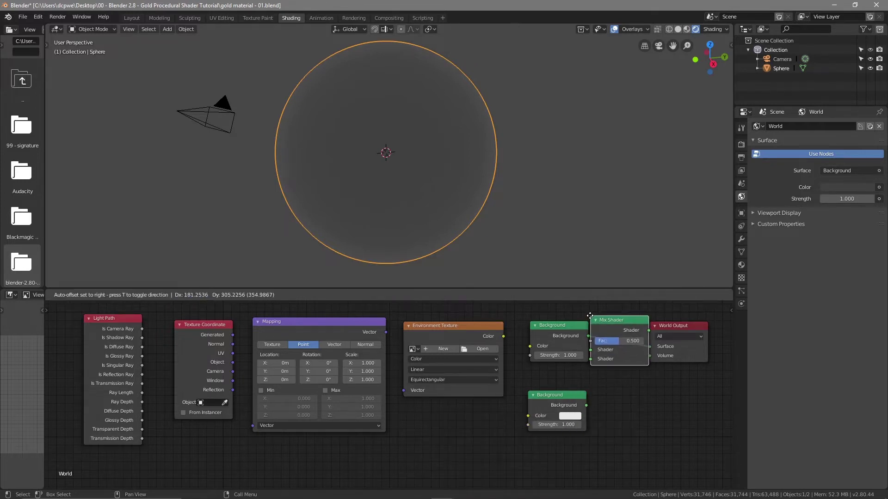
click(590, 316)
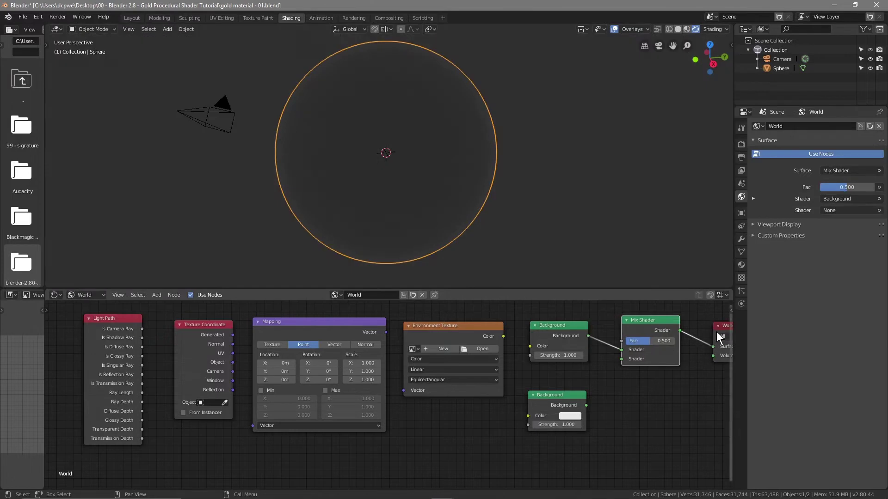
scroll(607, 392, down, 1)
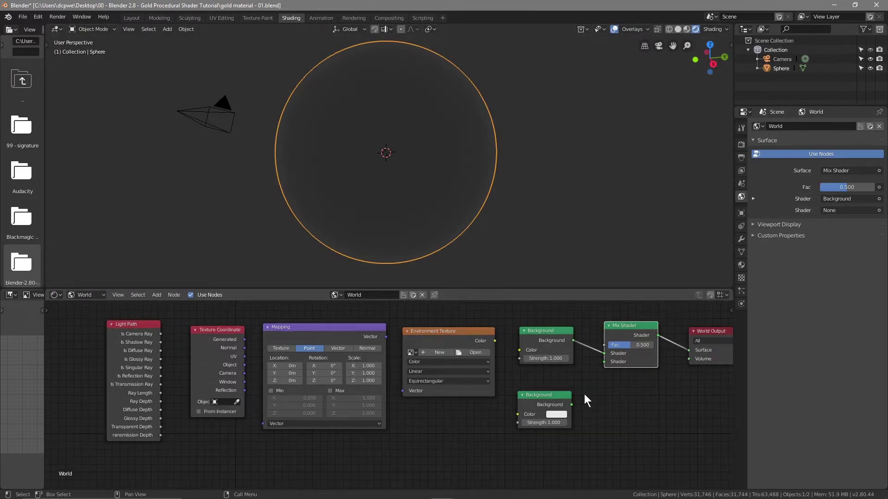
Connect the lower Background to the Mix Shader's second Shader input and the Light Path's Is Camera Ray to its Fac
drag(571, 404, 604, 362)
click(159, 331)
drag(161, 334, 607, 345)
Link Texture Coordinate Generated through the Mapping and Environment Texture nodes to the upper Background's Color
drag(244, 339, 263, 423)
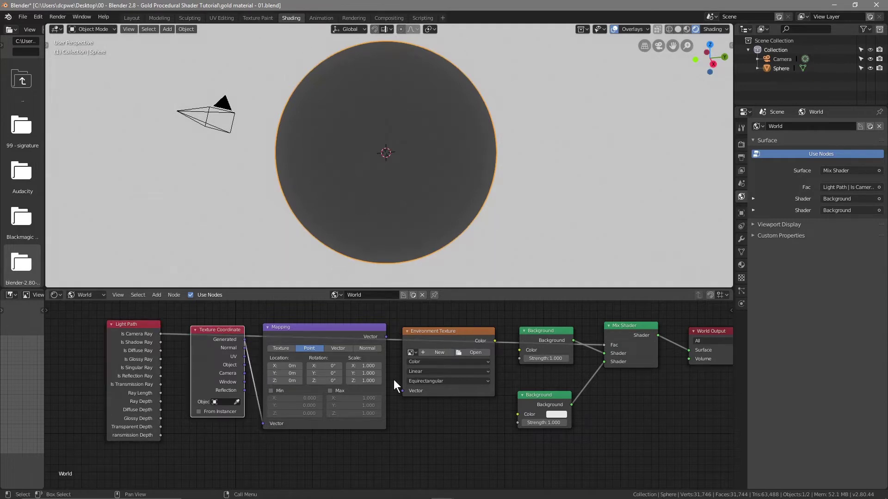
drag(386, 337, 404, 391)
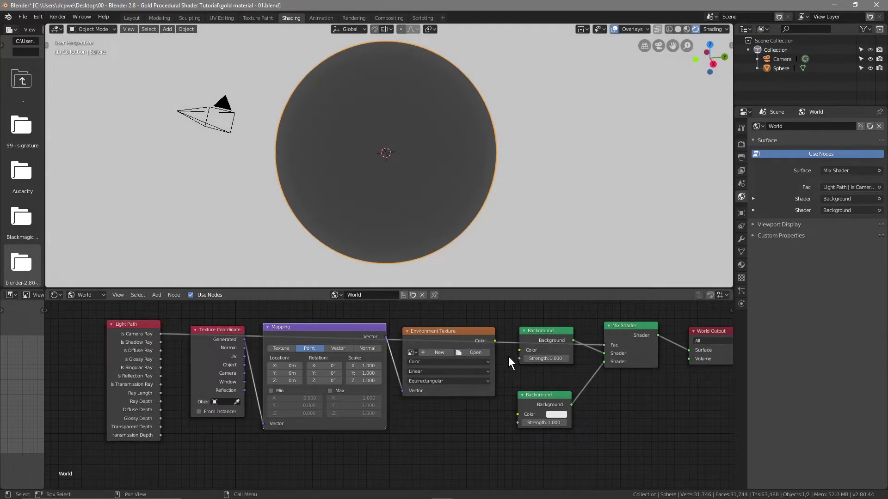
drag(495, 341, 519, 351)
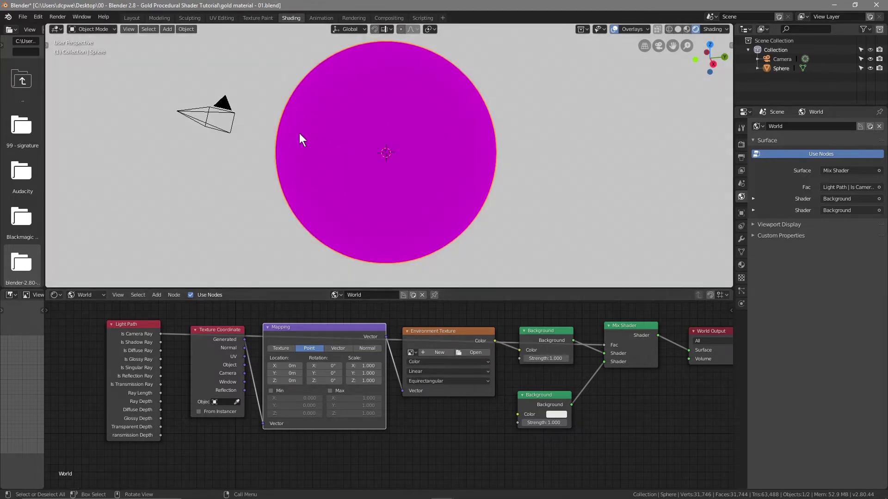
Load theater_01_4k.hdr from the HDRI folder into the Environment Texture node
click(470, 351)
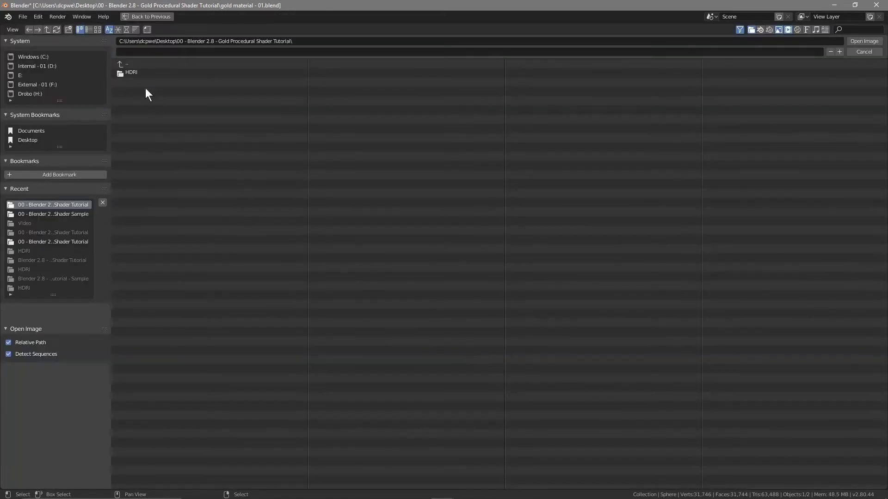
double_click(130, 74)
click(148, 85)
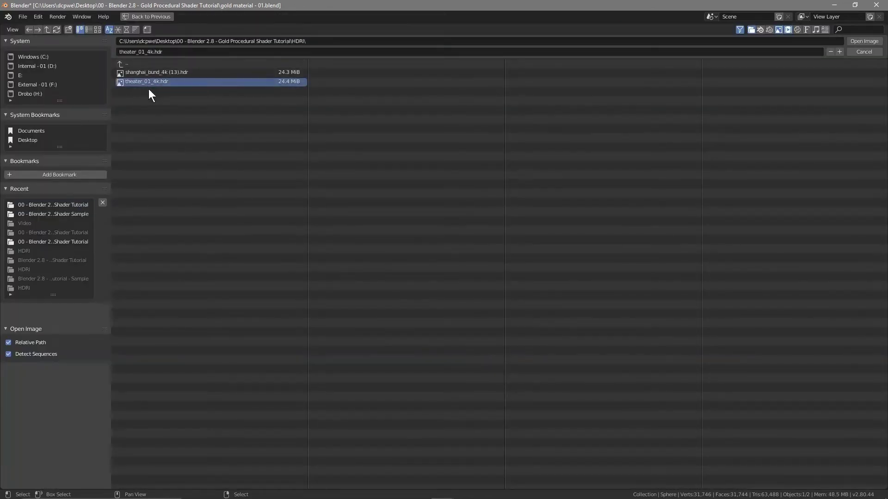
click(871, 45)
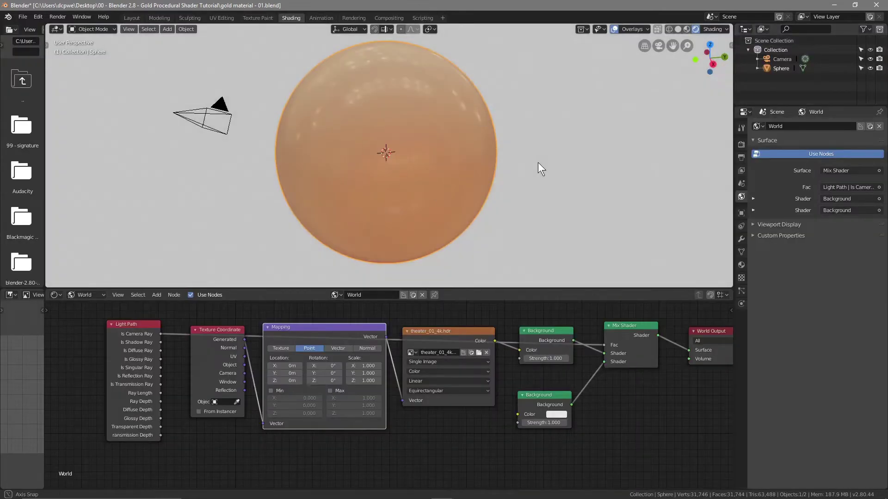
Change the lower Background node's Color to black so the camera background is dark
middle_drag(538, 162, 493, 294)
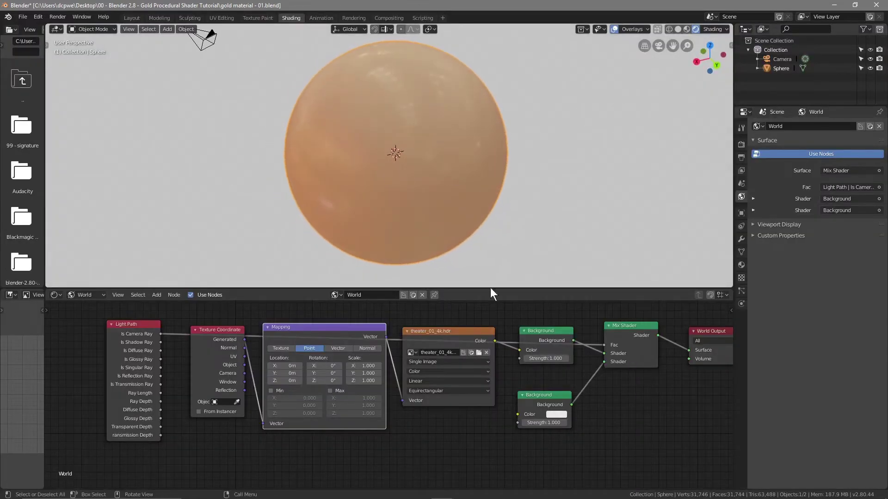
click(555, 415)
drag(613, 315, 612, 363)
middle_drag(477, 254, 334, 82)
middle_drag(361, 157, 174, 162)
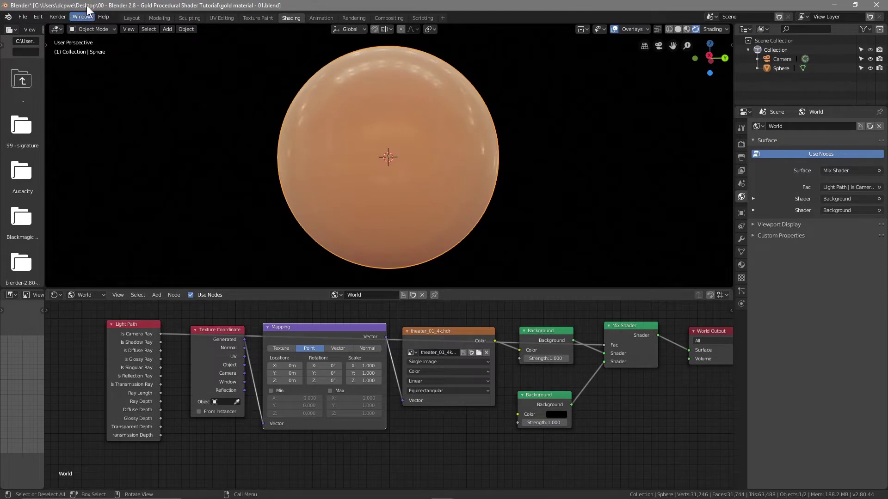
Switch the node editor to Object shading, create a new material for the sphere and make room for its nodes
click(81, 294)
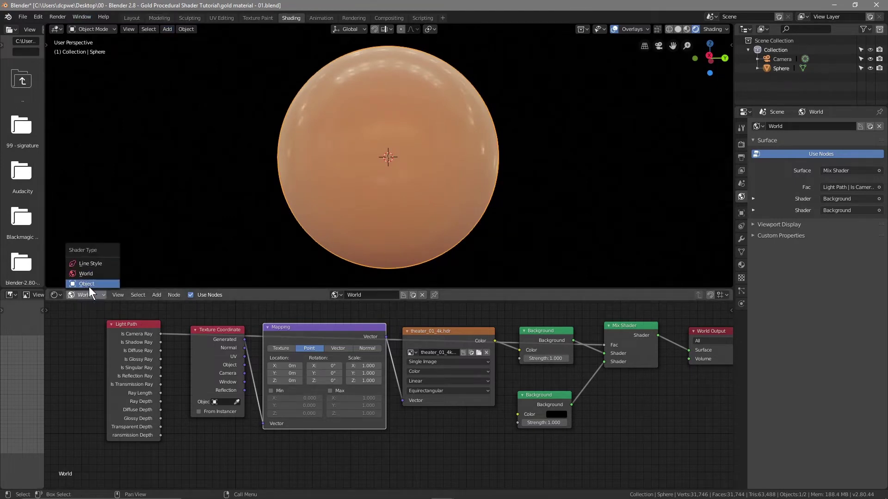
click(89, 285)
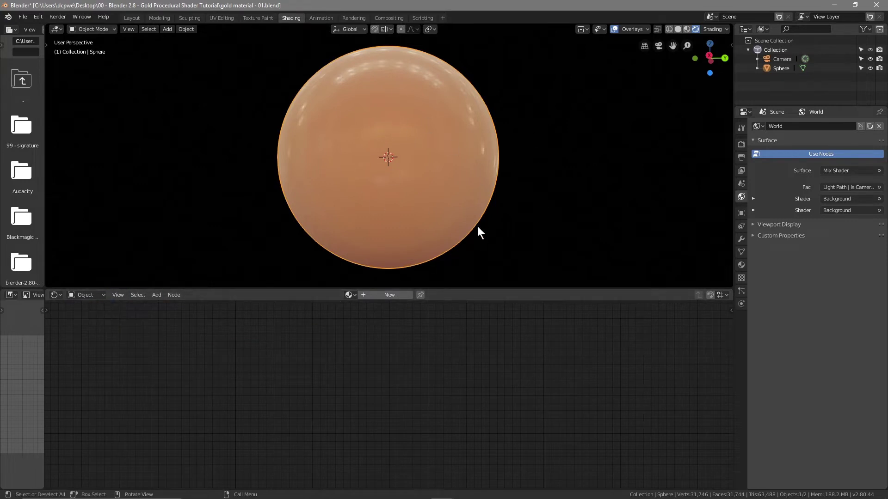
click(387, 296)
drag(387, 326, 693, 319)
drag(284, 326, 542, 241)
drag(558, 278, 573, 268)
scroll(584, 361, up, 1)
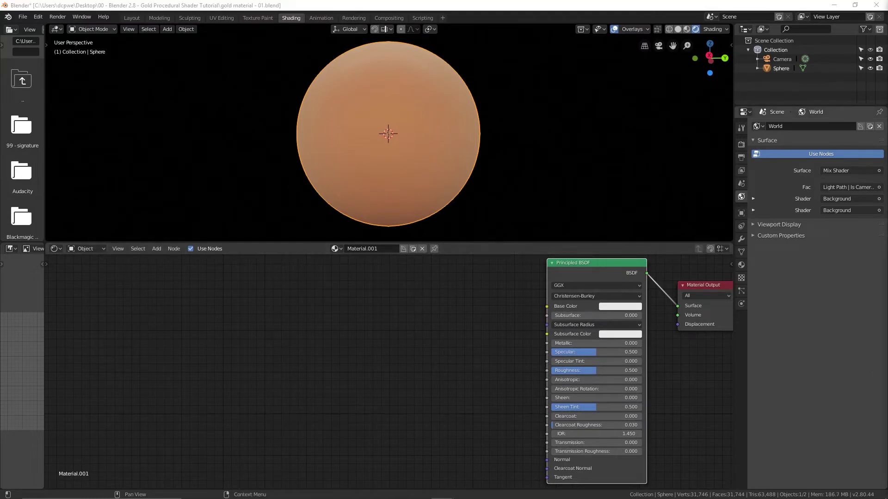
Add a ColorRamp node between the empty node area and the Principled BSDF
click(343, 352)
key(shift+a)
mouse_move(362, 350)
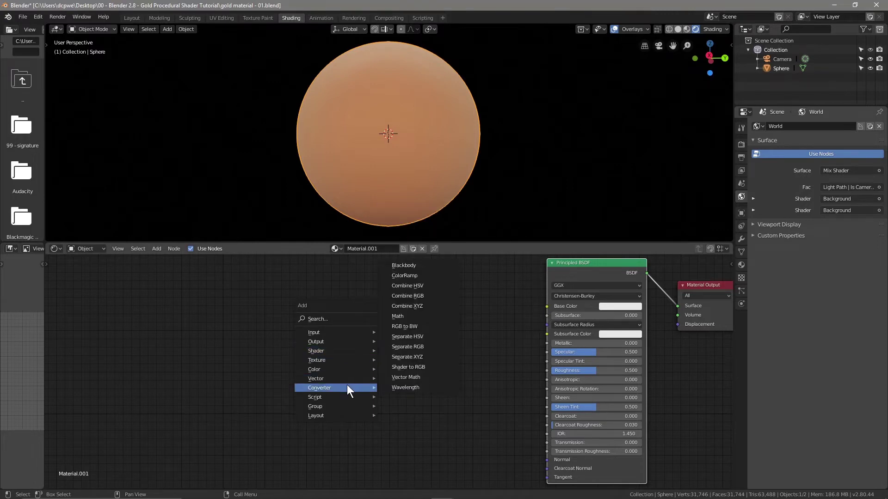
mouse_move(348, 379)
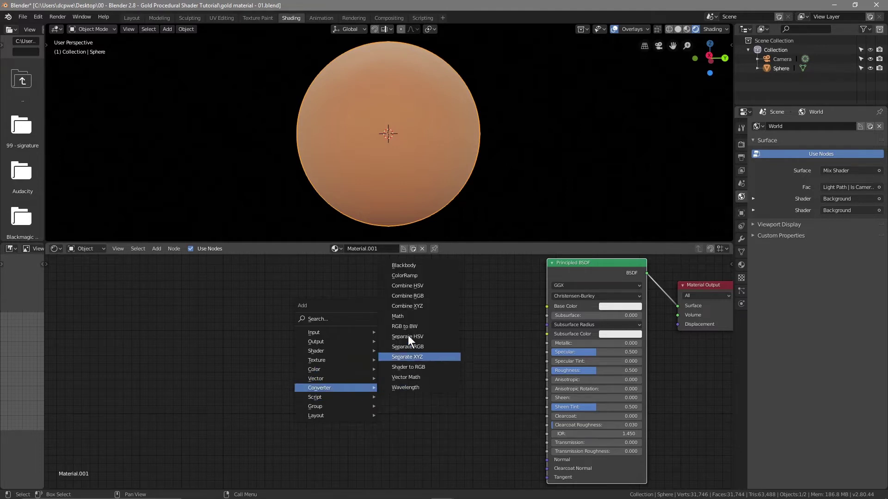
click(404, 276)
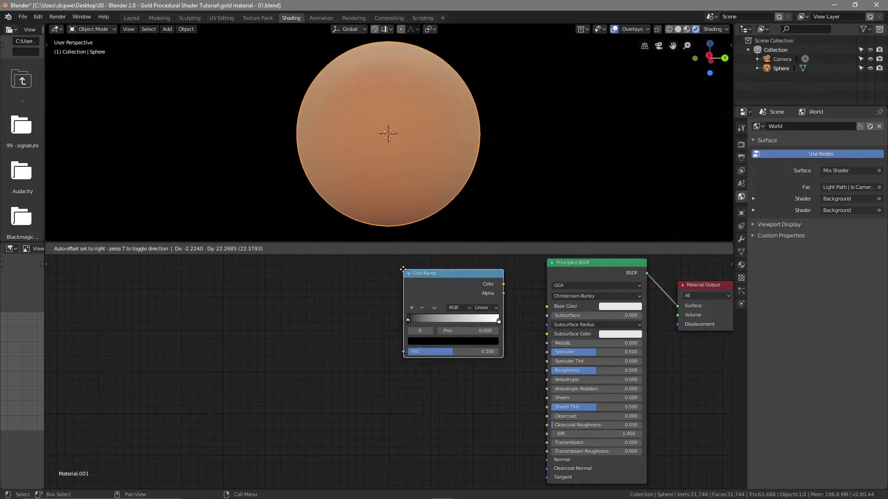
click(404, 271)
Add a Noise Texture node and position it just before the ColorRamp
key(shift+a)
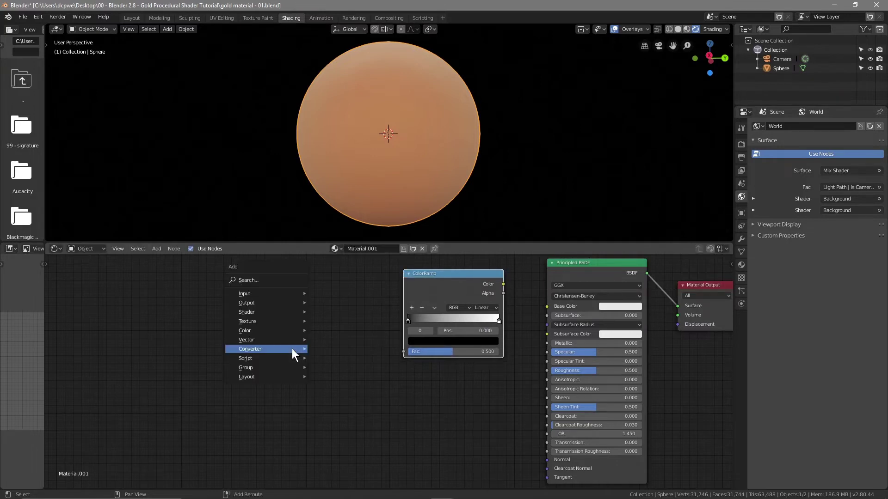
mouse_move(280, 325)
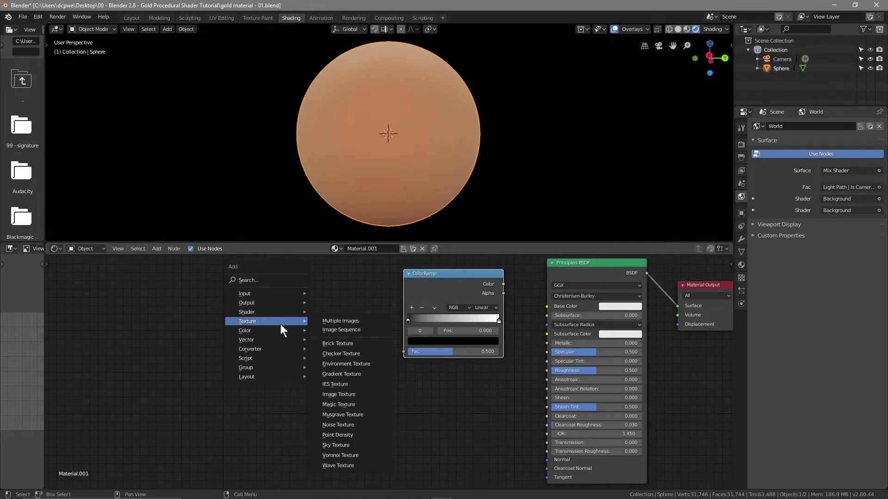
click(348, 426)
click(306, 292)
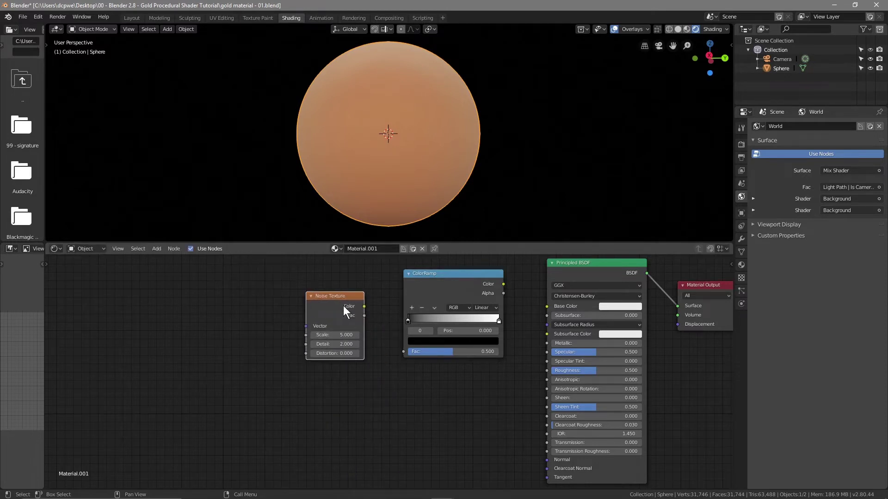
drag(332, 297, 334, 290)
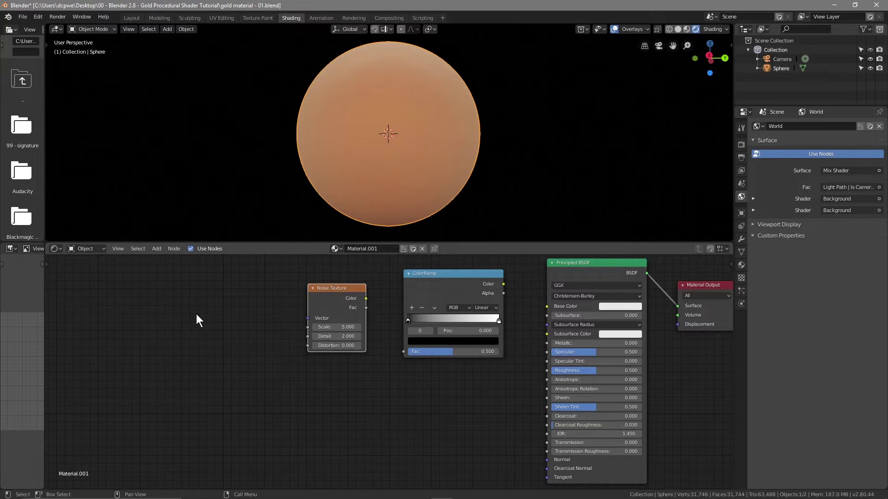
Add a Musgrave Texture node in front of the Noise Texture
key(shift+a)
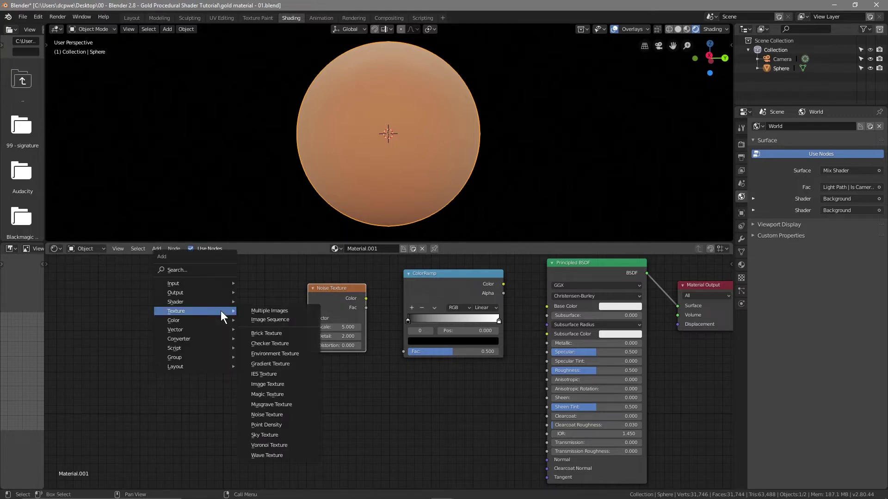
click(268, 405)
click(267, 368)
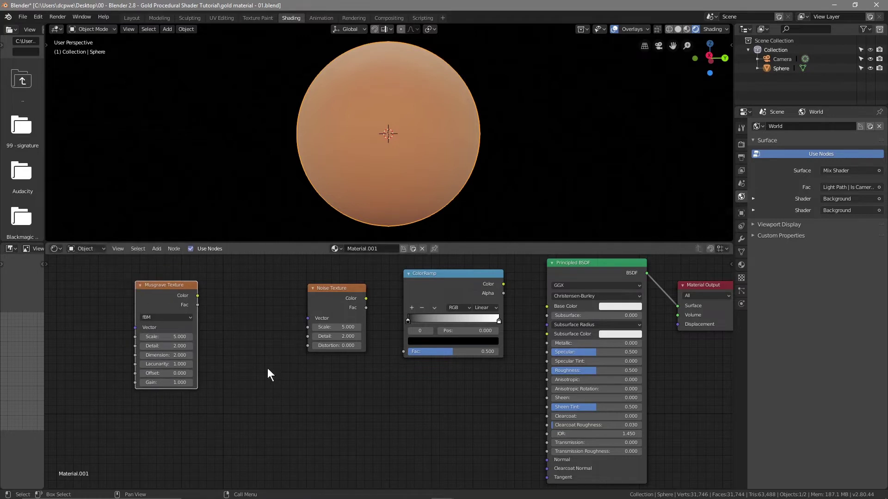
Add a Bump node below the ColorRamp and link its Normal output to the Principled BSDF's Normal input
key(shift+a)
mouse_move(365, 418)
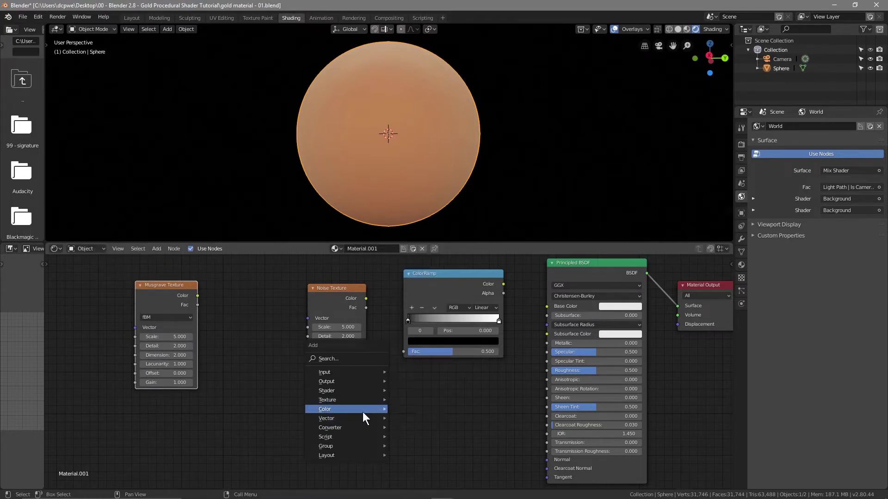
click(418, 347)
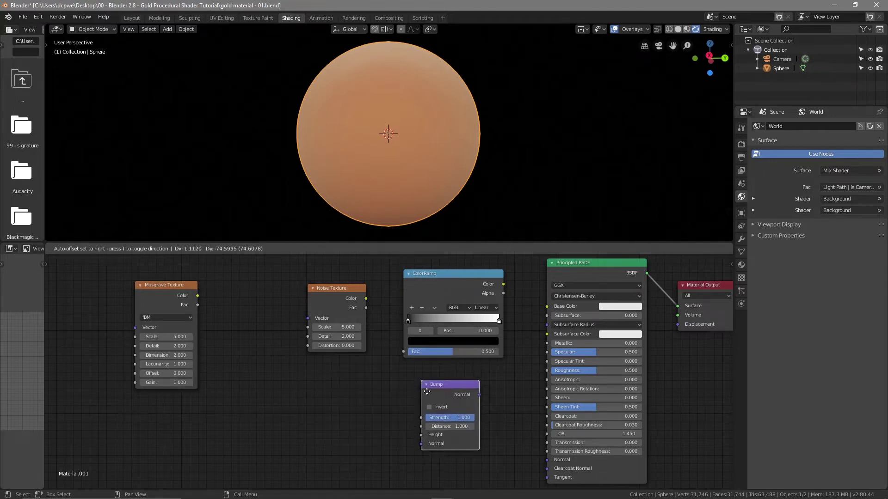
click(441, 385)
drag(499, 400, 545, 462)
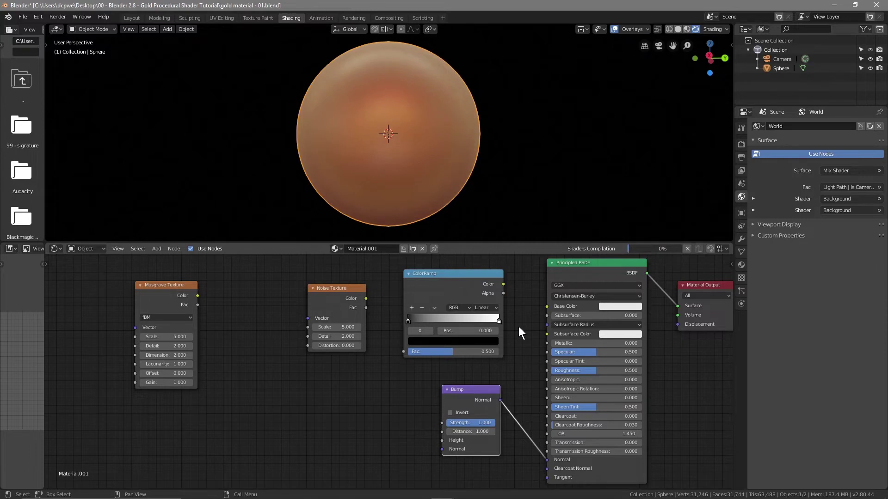
Link the ColorRamp's Color to the Principled BSDF's Base Color and the Noise Texture's Fac to the Bump's Height
mouse_move(504, 284)
mouse_down()
mouse_move(515, 301)
mouse_move(545, 308)
mouse_up()
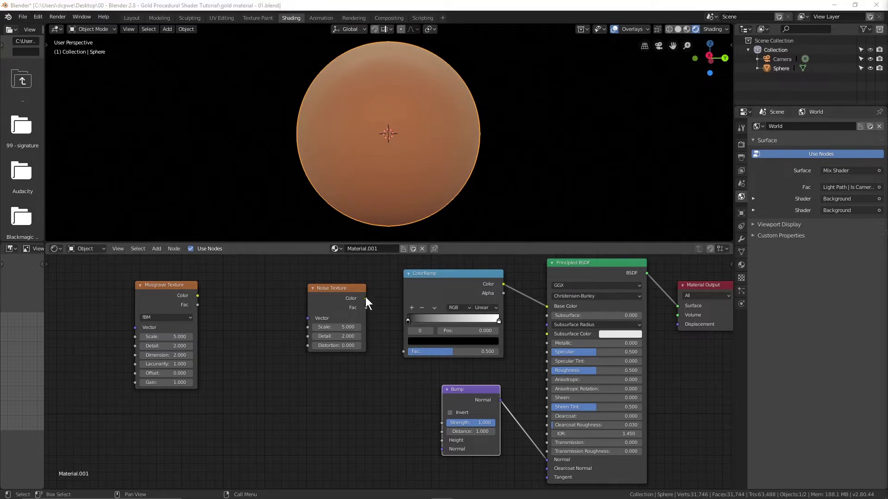
drag(366, 307, 442, 441)
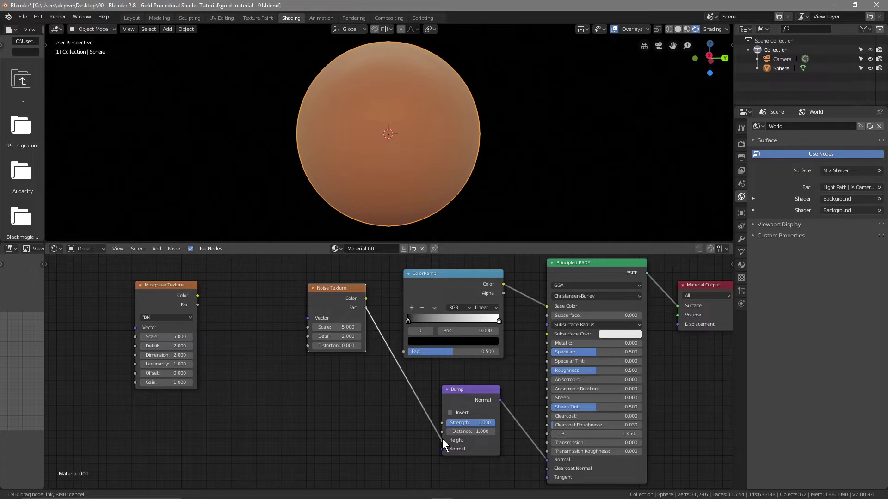
drag(442, 440, 442, 439)
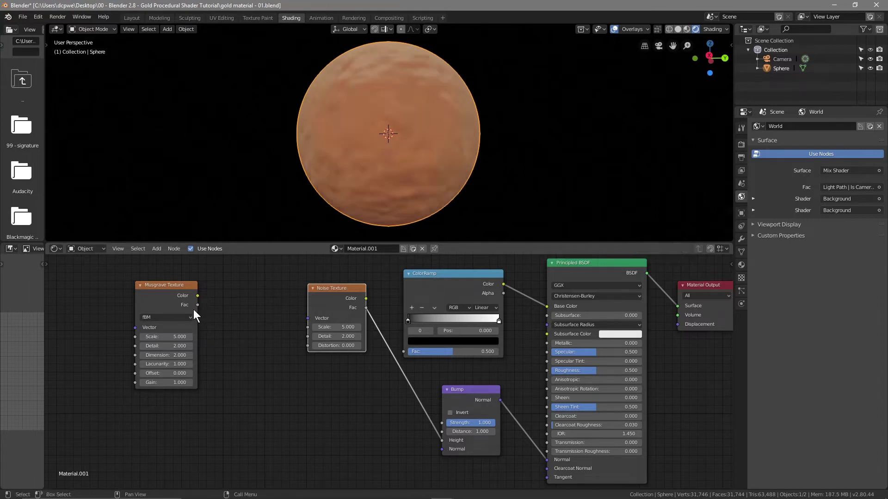
Link the Musgrave Texture's Fac to the Noise Texture's Vector and the Noise Texture's Color to the ColorRamp's Fac
drag(197, 306, 307, 319)
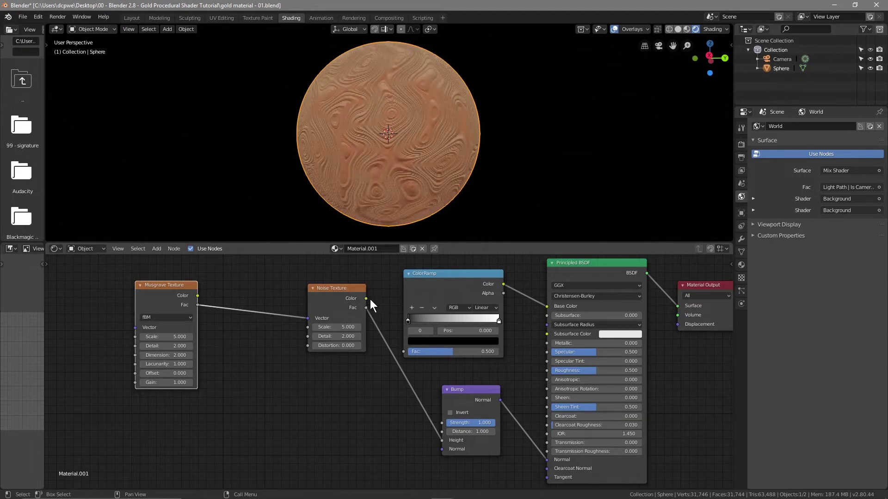
drag(365, 298, 401, 353)
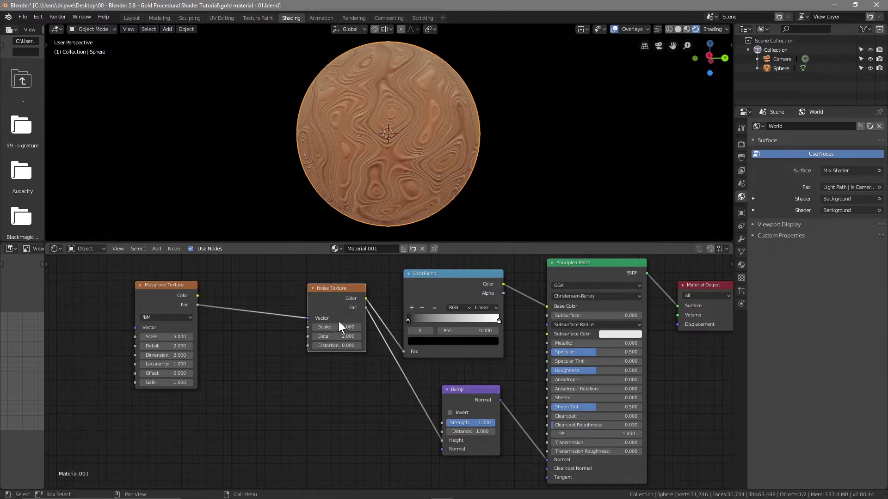
drag(332, 288, 314, 296)
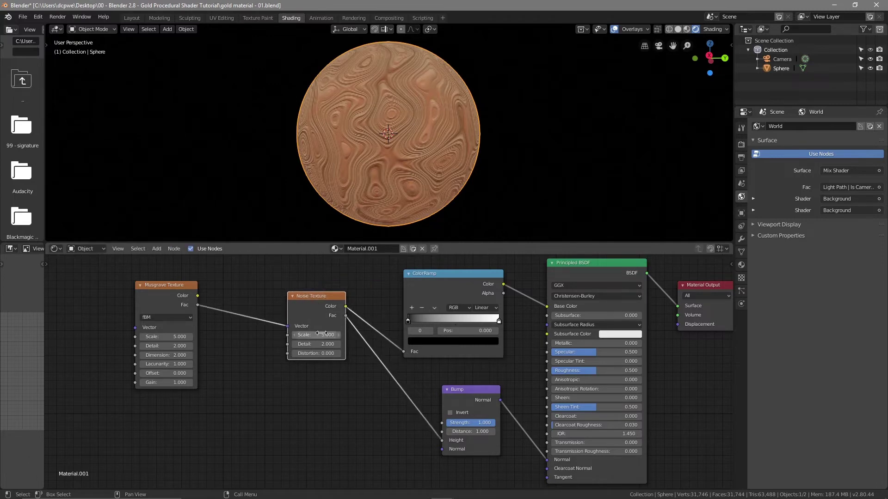
Change the ColorRamp's white stop at position 1.000 to a saturated orange
click(498, 321)
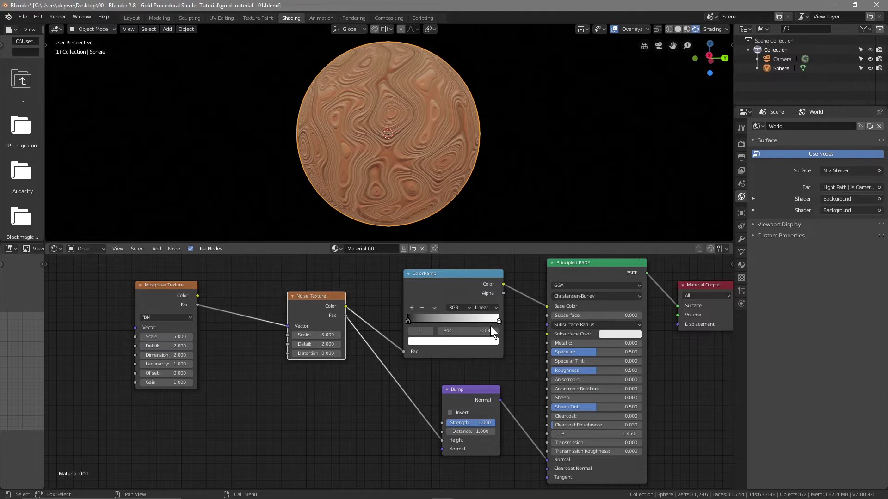
mouse_move(499, 321)
mouse_down()
mouse_move(490, 322)
mouse_move(497, 322)
mouse_up()
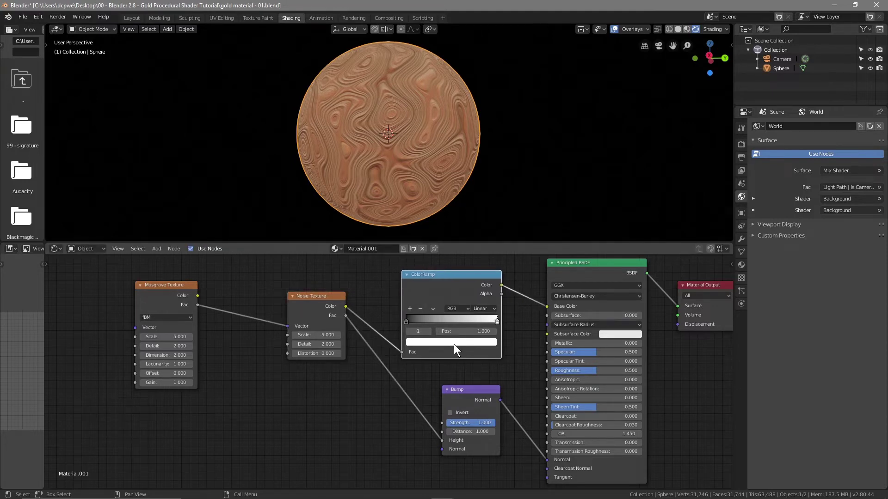
click(454, 344)
click(425, 278)
drag(424, 279, 424, 278)
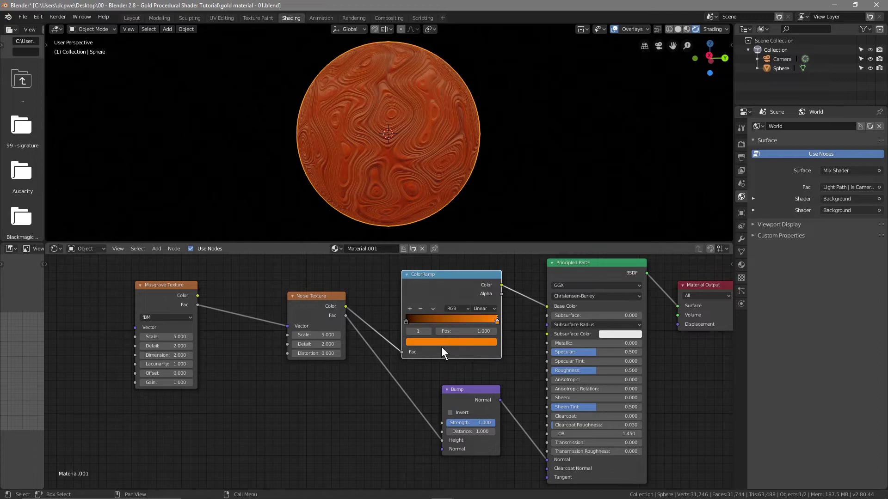
Set the Noise Texture's Scale to 1.1 and Detail to 7.8
click(329, 336)
text(1.1)
key(Return)
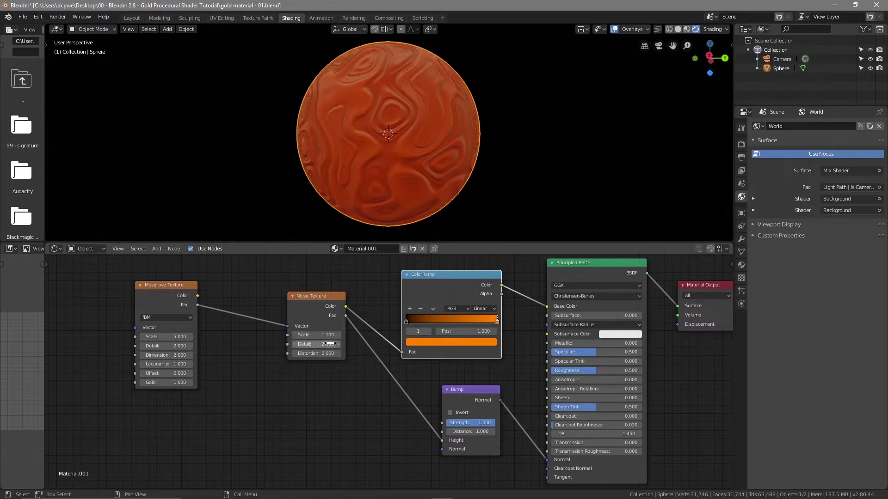
click(329, 344)
text(7.8)
key(Return)
Set the Musgrave Texture's Scale to 0.6 and Detail to 2.2
double_click(171, 337)
text(0)
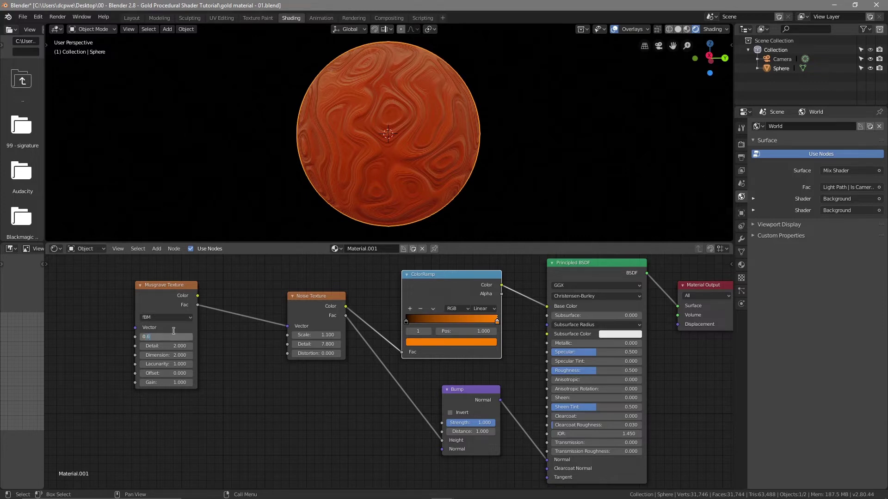
text(.6)
key(Return)
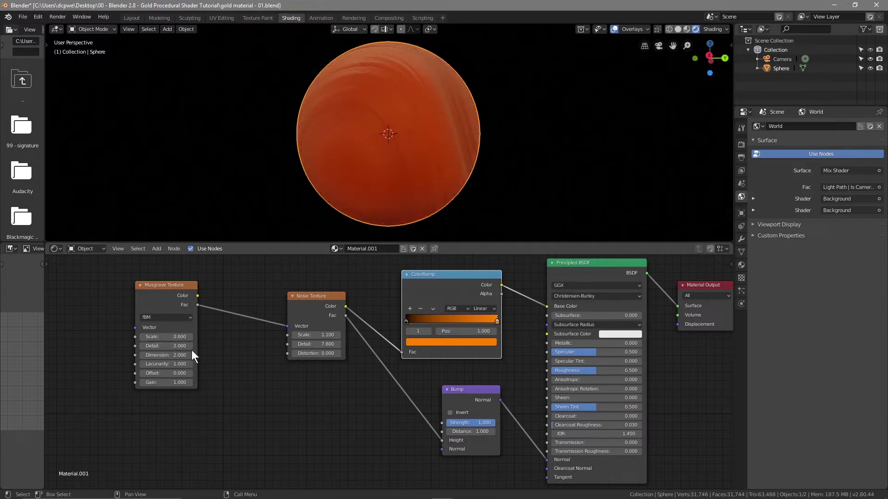
double_click(177, 345)
text(2.2)
key(Return)
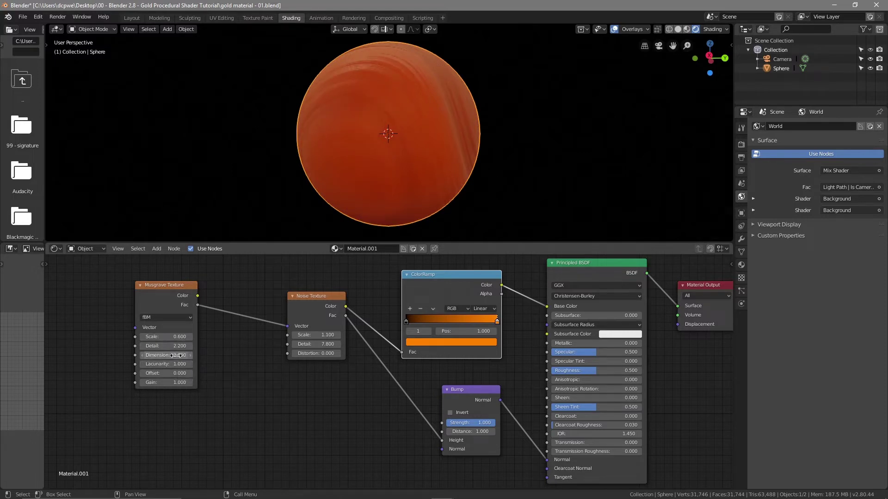
drag(175, 365, 155, 364)
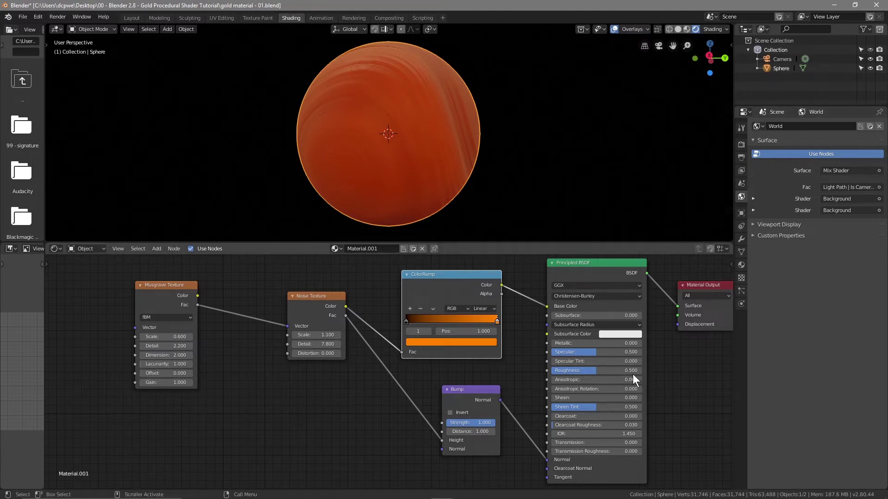
Set the Principled BSDF's Metallic to 1, Specular to 0 and Roughness to 0.18
drag(560, 343, 642, 343)
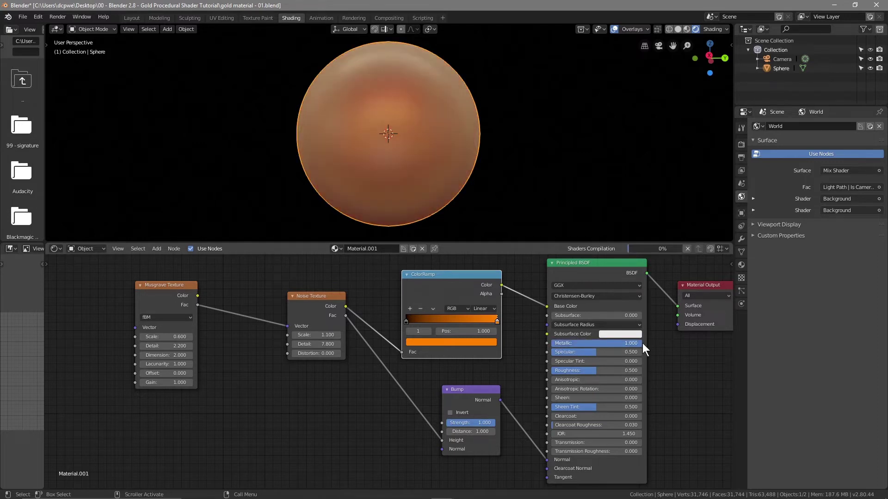
mouse_move(592, 354)
mouse_down()
mouse_move(554, 353)
mouse_move(593, 370)
mouse_up()
key(End)
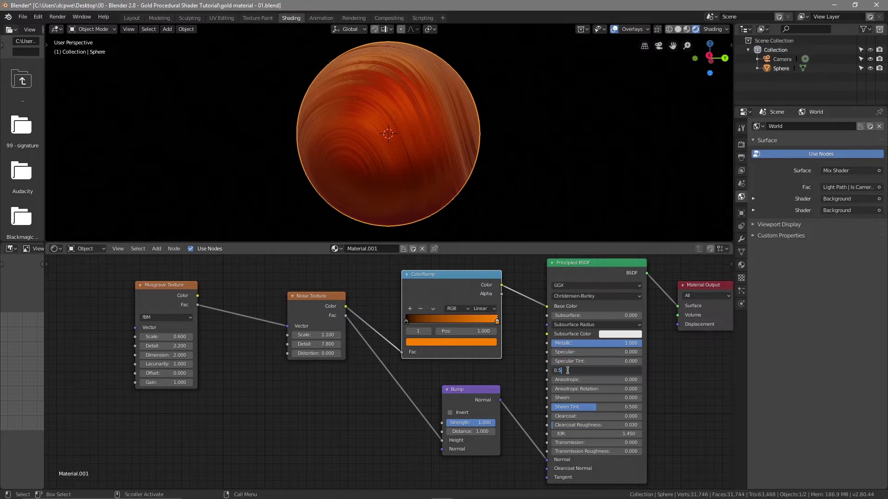
key(BackSpace)
text(18)
key(Return)
Reduce the Bump node's Strength to 0.07
middle_drag(383, 124, 583, 153)
scroll(443, 158, up, 2)
scroll(443, 155, down, 2)
middle_drag(443, 154, 303, 156)
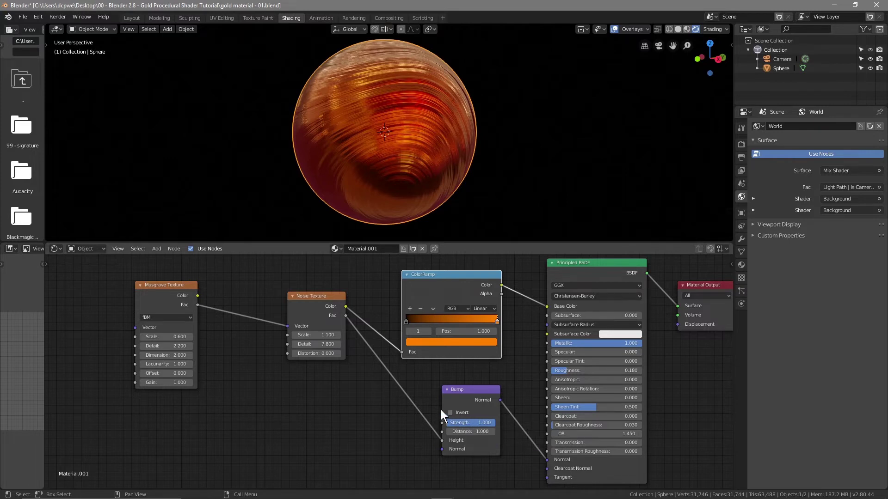
click(465, 421)
text(0.07)
key(Return)
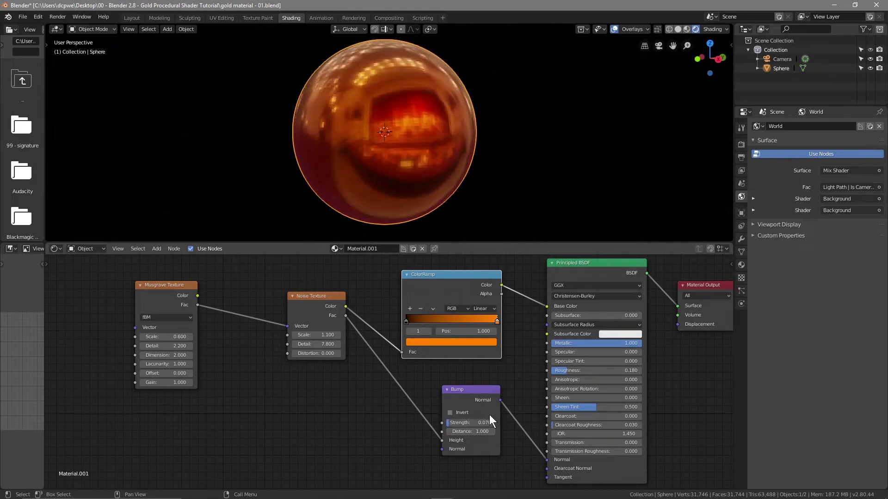
Set the Bump node's Strength to 0.077 and Distance to 4.8, and shift the Principled BSDF node slightly toward the ColorRamp
middle_drag(373, 185, 410, 202)
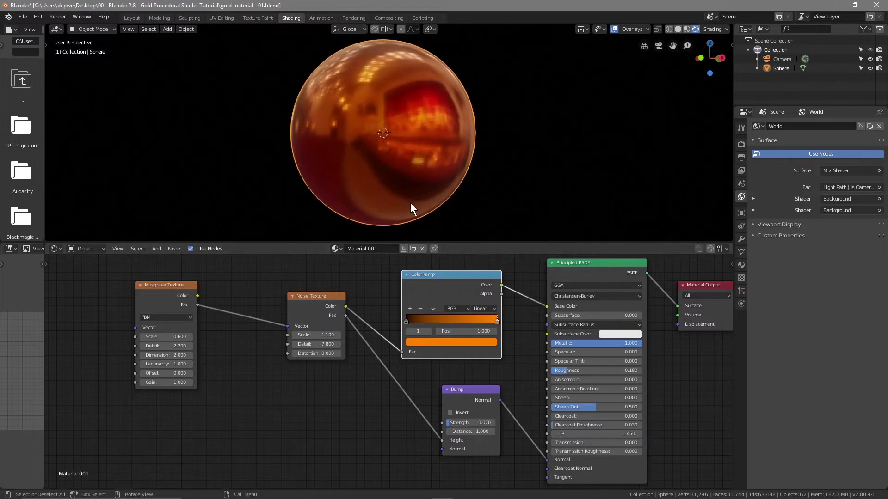
click(483, 423)
text(0.0)
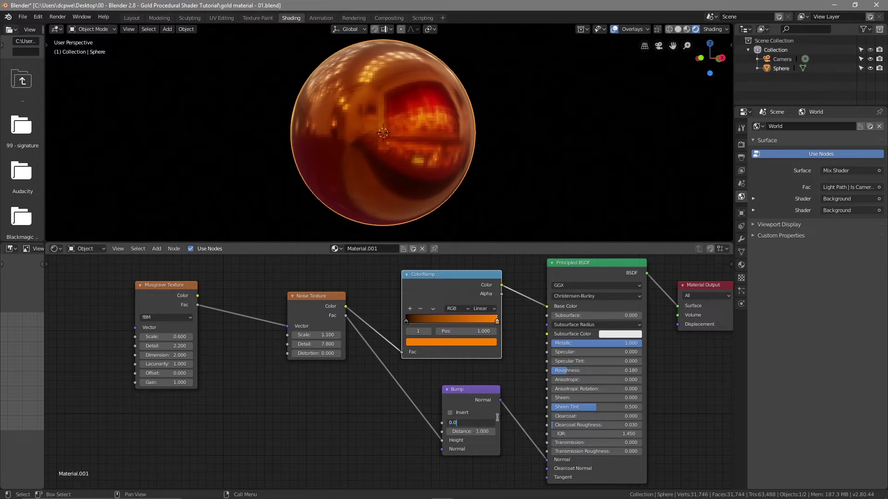
text(77)
key(Return)
click(470, 431)
text(4.8)
key(Return)
mouse_move(510, 141)
middle_down()
mouse_move(368, 151)
mouse_move(286, 143)
mouse_move(377, 143)
mouse_move(484, 121)
mouse_move(468, 140)
mouse_move(442, 130)
mouse_move(430, 170)
mouse_move(439, 167)
mouse_move(368, 155)
middle_up()
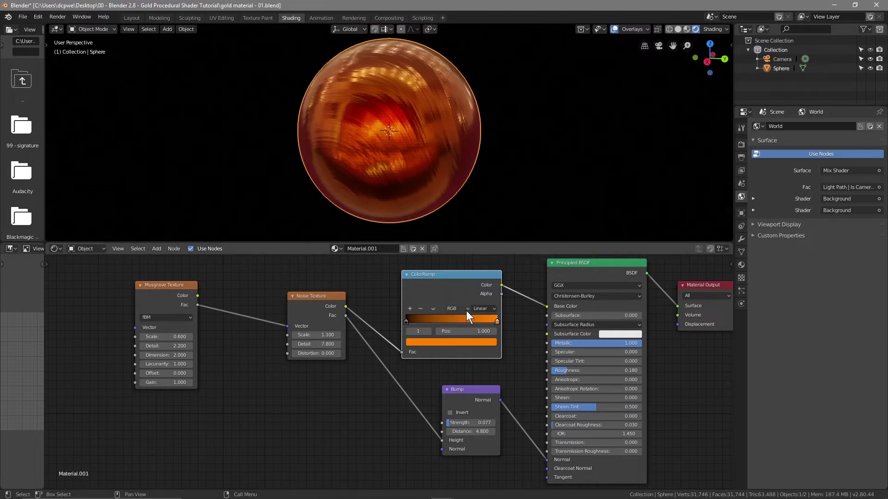
drag(568, 266, 558, 267)
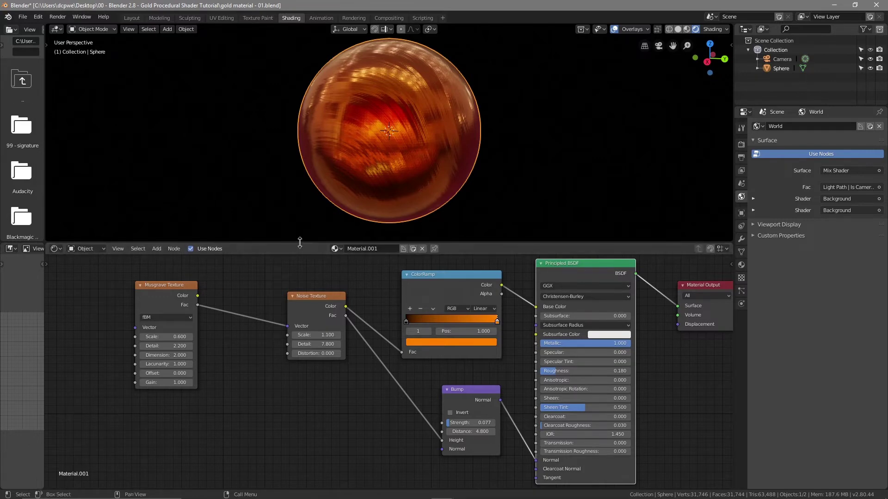
Show the World nodes and replace the environment texture's image with shanghai_bund_4k (13).hdr from the HDRI folder
click(84, 249)
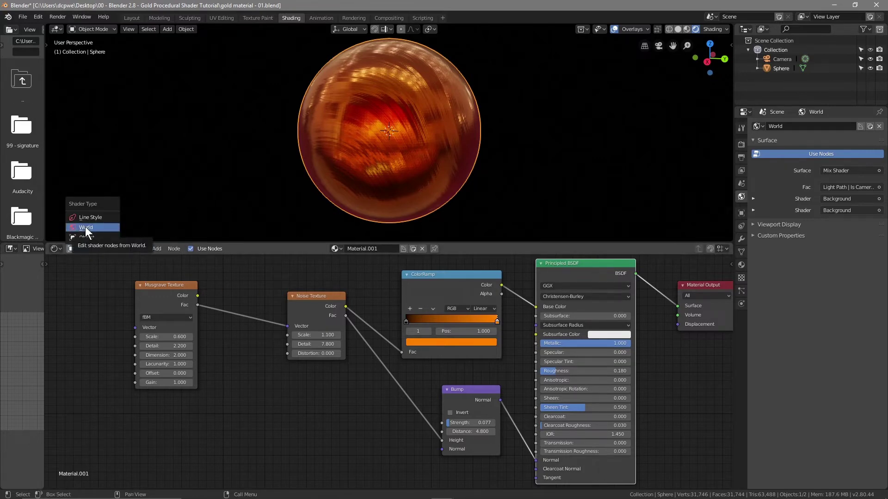
click(85, 227)
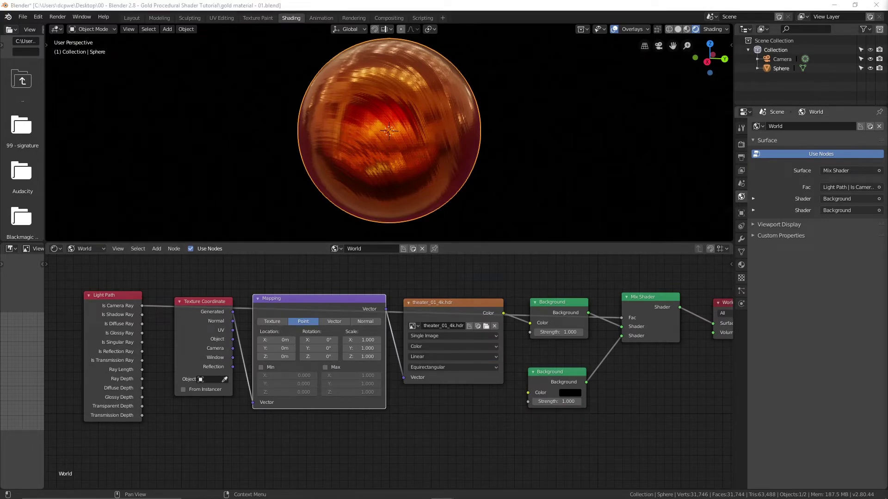
click(485, 326)
click(205, 74)
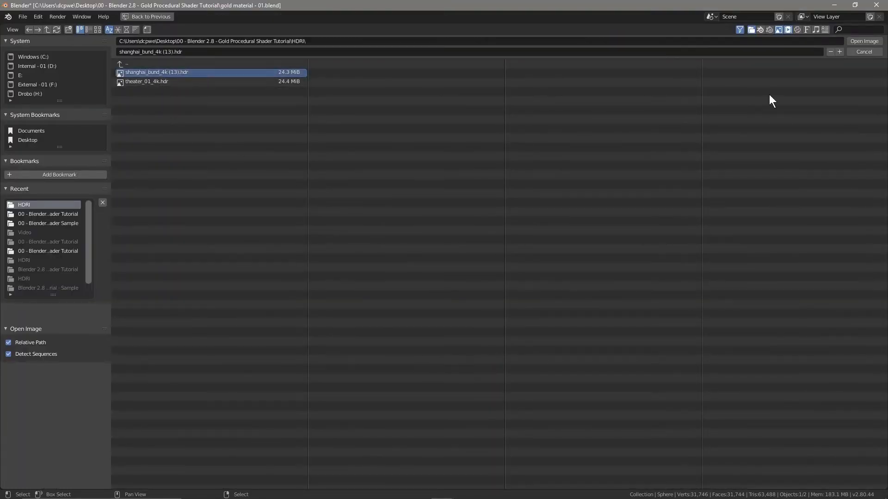
click(856, 41)
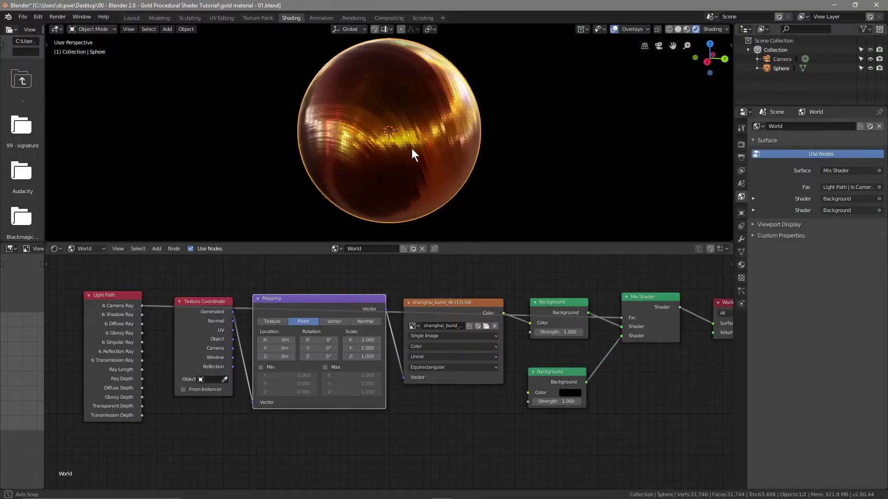
middle_drag(295, 167, 476, 154)
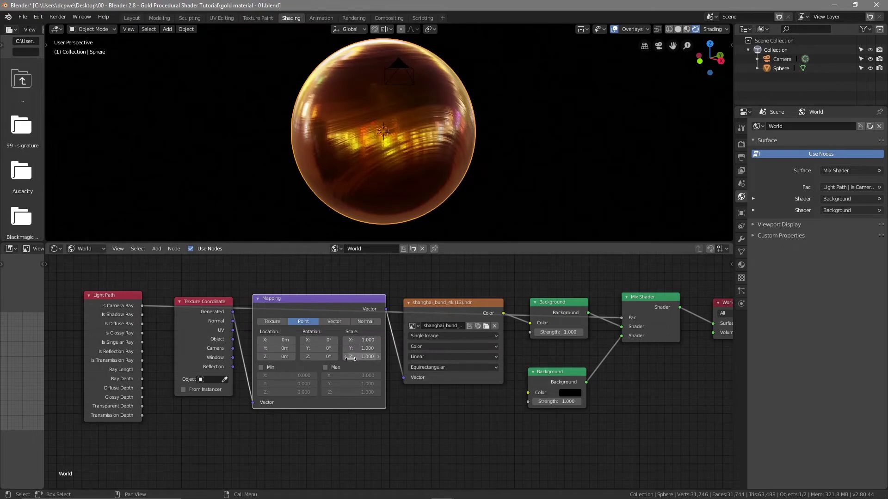
Set the World Mapping node's X Scale to 2 and Z Scale to -1
click(362, 340)
text(1.0)
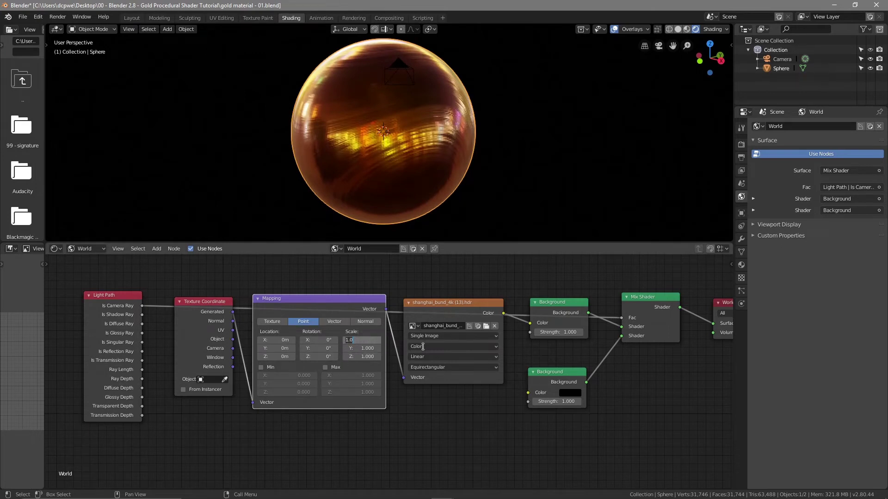
key(Return)
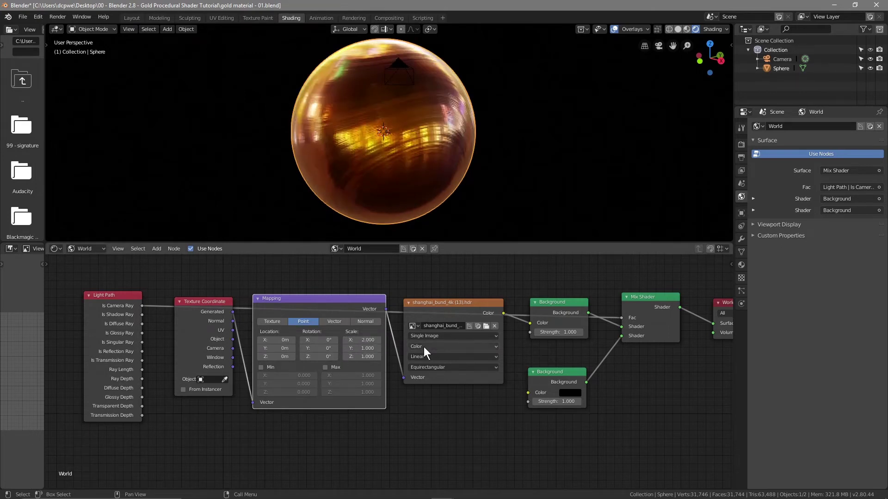
click(364, 355)
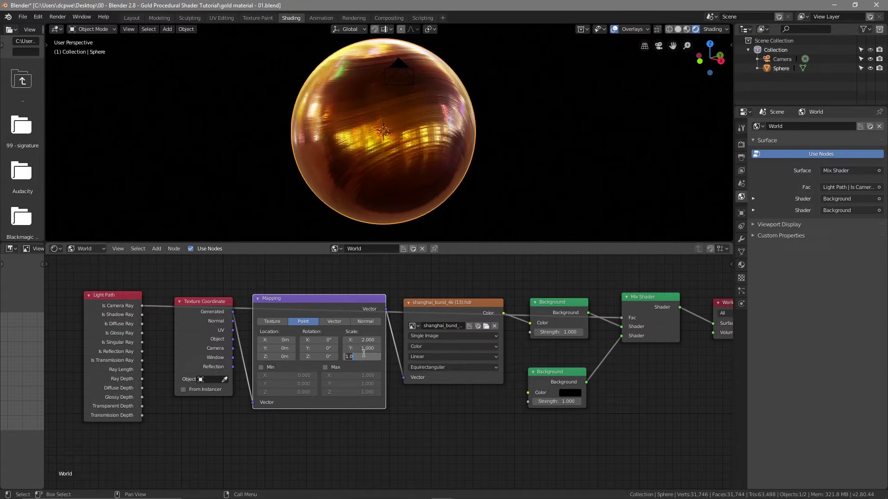
text(3)
key(Return)
click(366, 357)
text(-1)
key(Return)
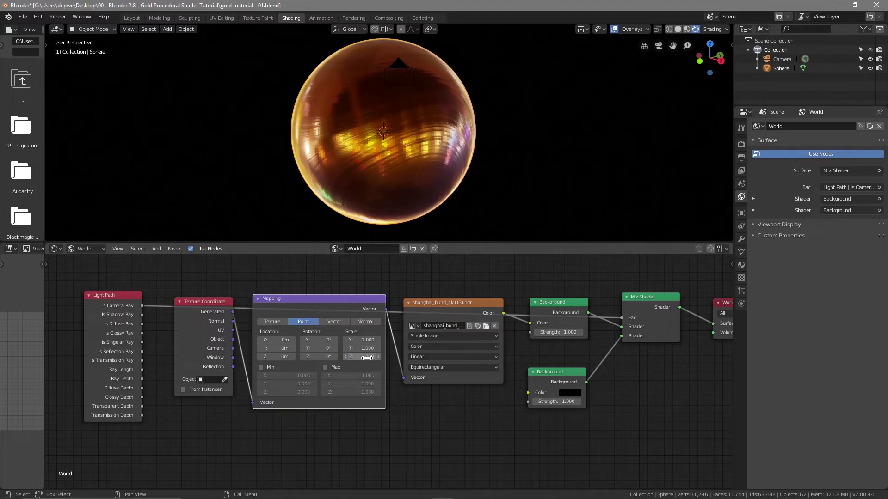
middle_drag(349, 169, 386, 178)
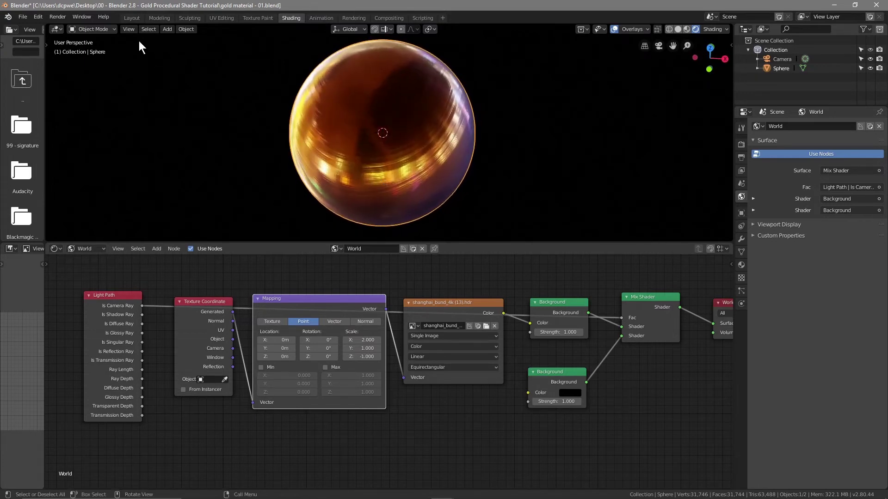
Return the shader editor to the sphere's object material nodes
click(87, 248)
click(93, 236)
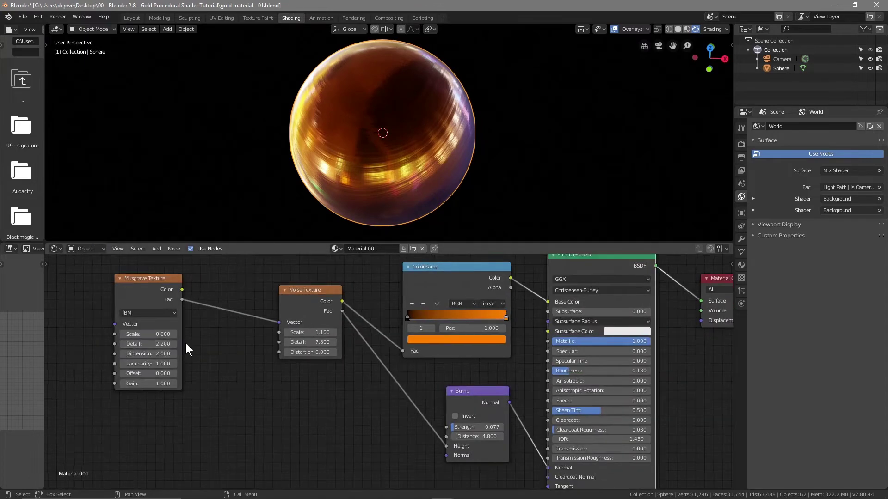
scroll(185, 344, up, 2)
middle_drag(204, 358, 254, 384)
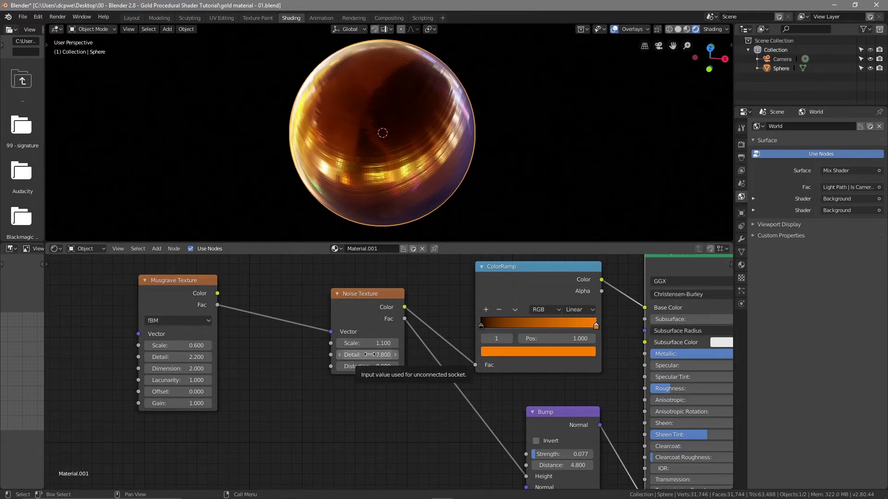
Try a Distortion of -0.4 and other Scale values on the Noise Texture node
drag(360, 368, 359, 367)
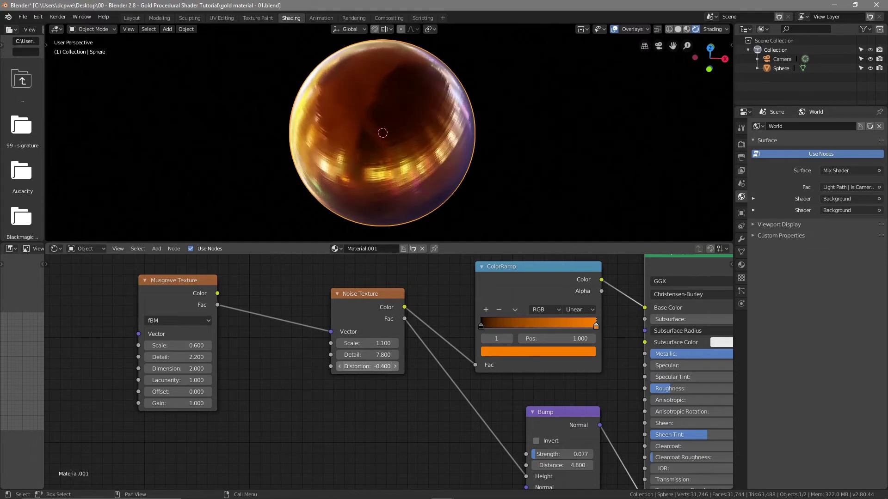
click(359, 367)
text(2.5)
key(Return)
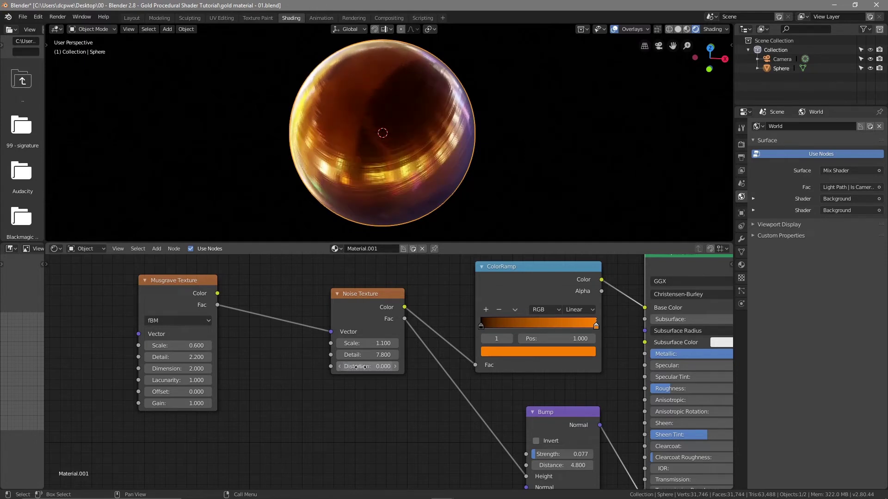
mouse_move(361, 343)
mouse_down()
mouse_move(384, 343)
mouse_move(347, 343)
mouse_move(367, 343)
mouse_up()
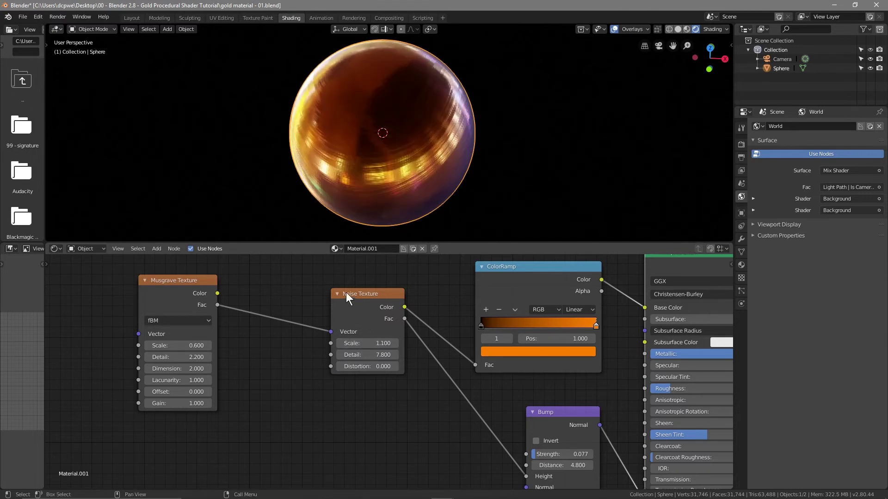
Move the Noise Texture node closer to the Musgrave Texture and the ColorRamp closer to the Noise Texture
drag(347, 293, 310, 287)
drag(531, 270, 505, 267)
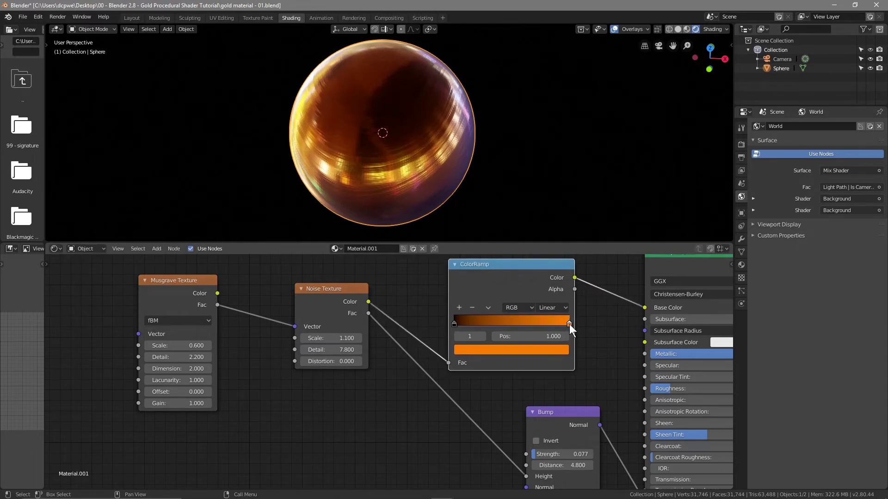
Try cyan as the ColorRamp's end stop color, view the sphere with it, and restore the orange
click(529, 350)
mouse_move(510, 302)
mouse_down()
mouse_move(527, 302)
mouse_move(505, 302)
mouse_up()
middle_drag(403, 120, 278, 129)
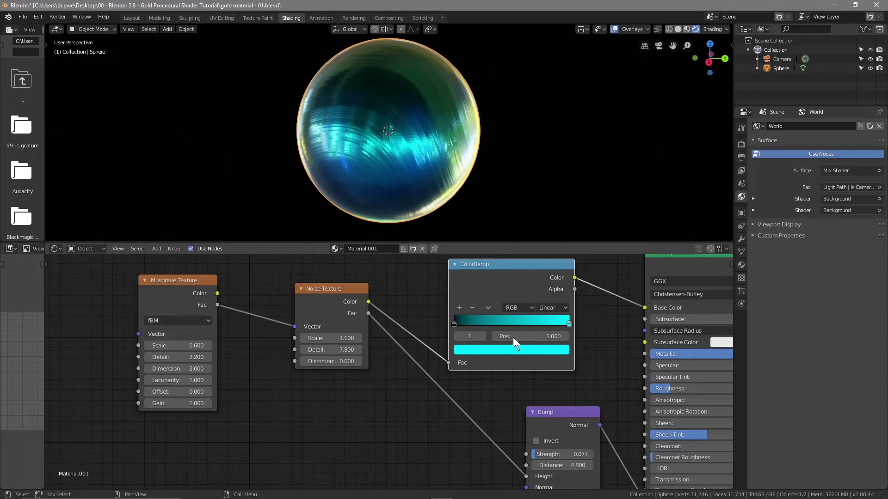
key(ctrl+v)
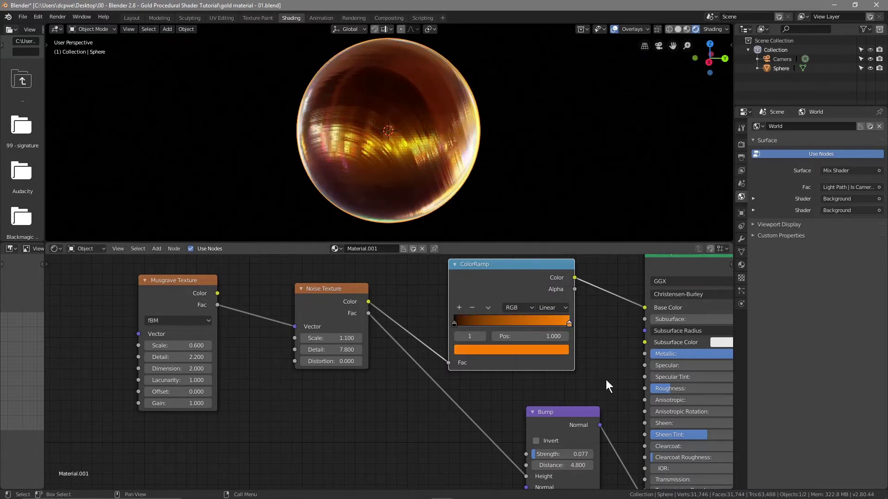
scroll(606, 379, down, 1)
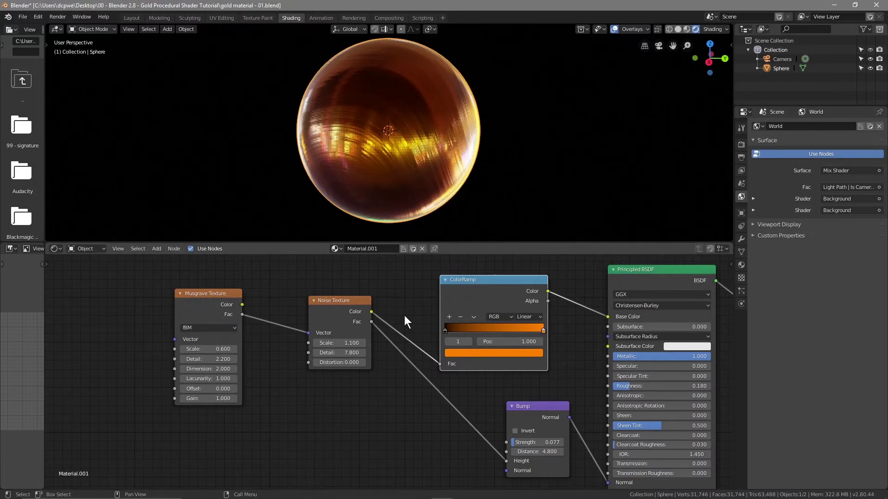
scroll(405, 315, down, 1)
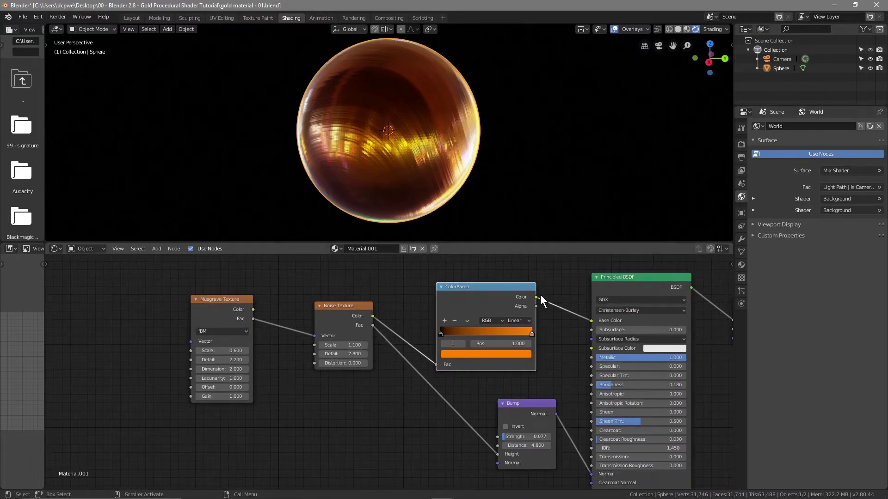
Switch to the Layout workspace and display its viewport in Rendered shading
click(132, 18)
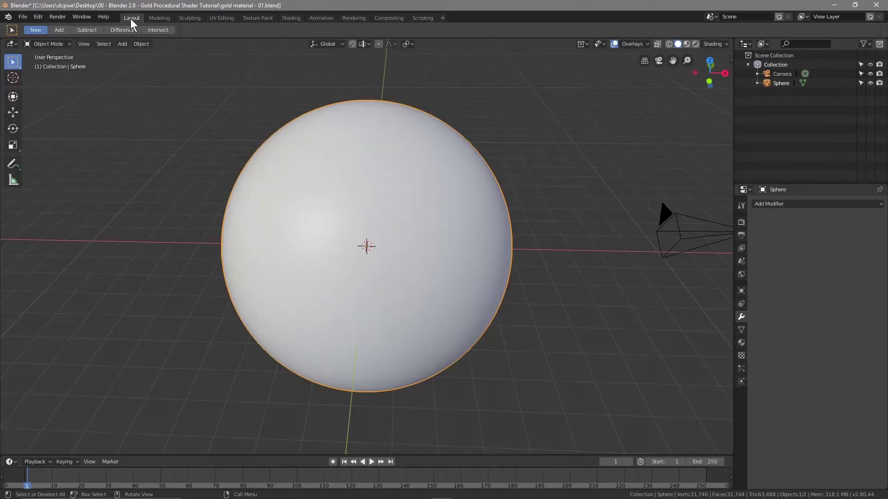
click(695, 43)
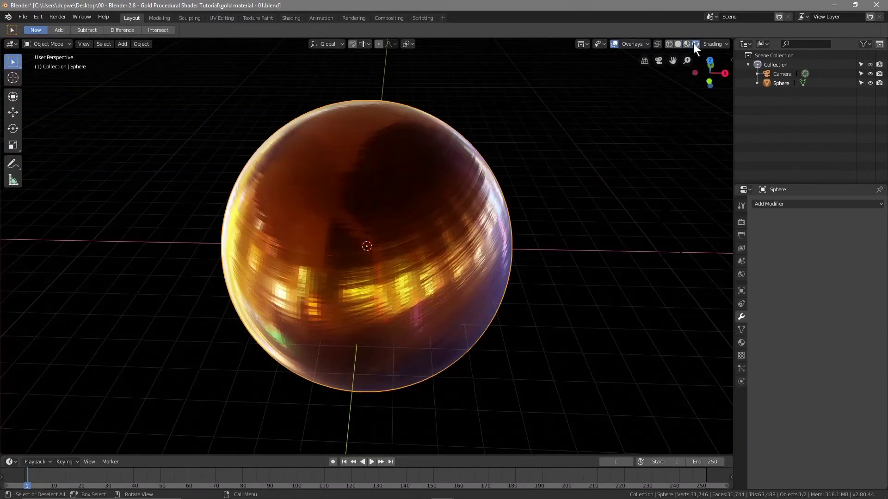
middle_drag(413, 261, 532, 222)
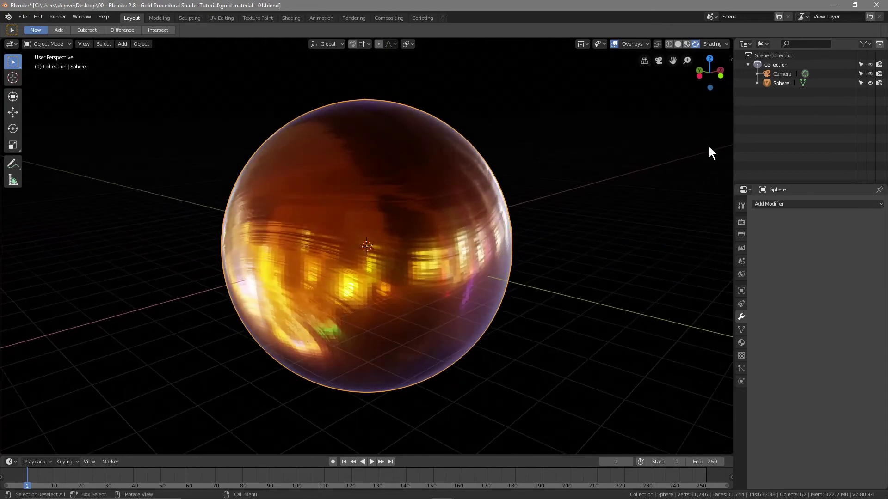
Enable Bloom in the Eevee render settings with a Threshold of 0 and a Knee of about 0.274
click(742, 222)
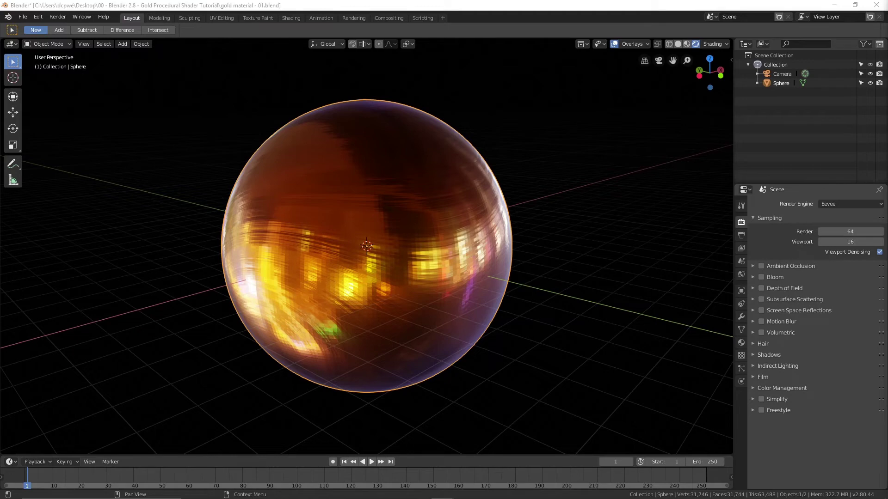
click(761, 276)
click(753, 278)
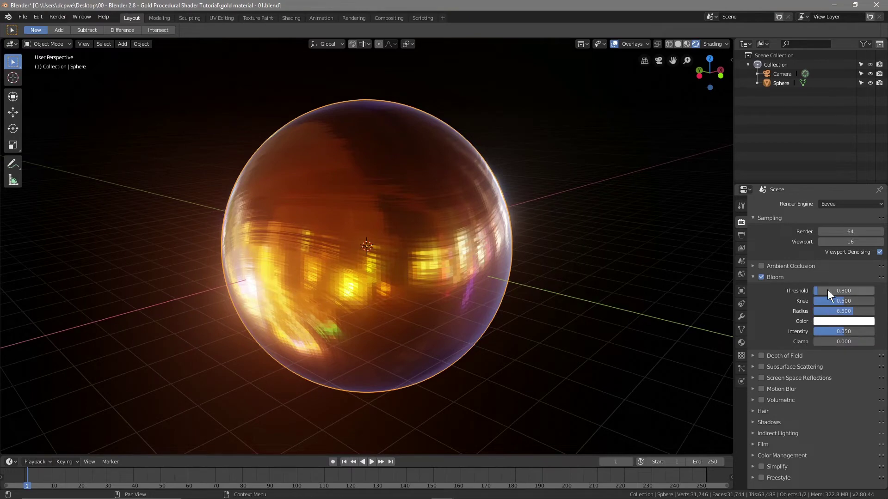
drag(820, 291, 817, 291)
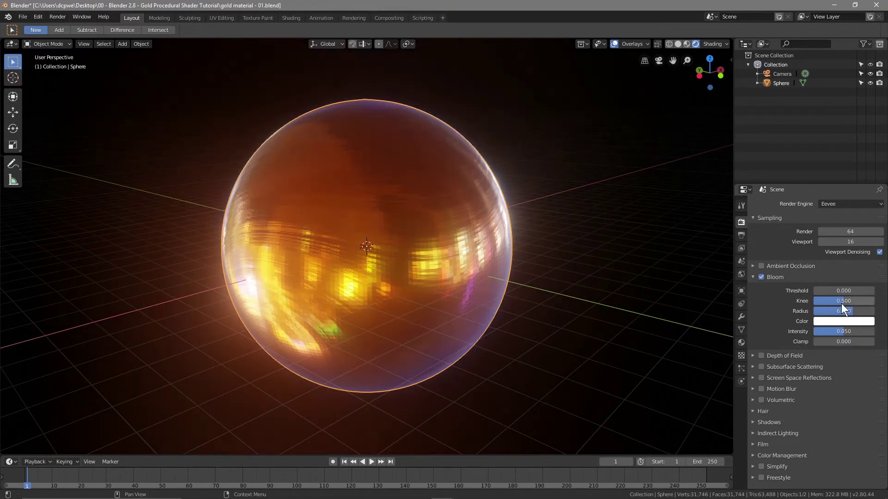
mouse_move(841, 305)
mouse_down()
mouse_move(823, 304)
mouse_move(830, 301)
mouse_up()
Set the Bloom Radius to 3.4 and Intensity to 0.1, and inspect the glow around the sphere
drag(853, 311, 832, 311)
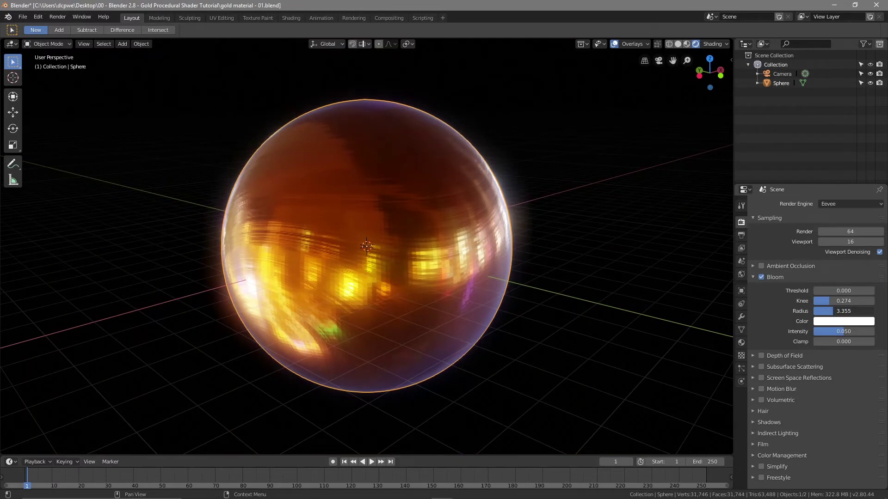
drag(834, 311, 833, 312)
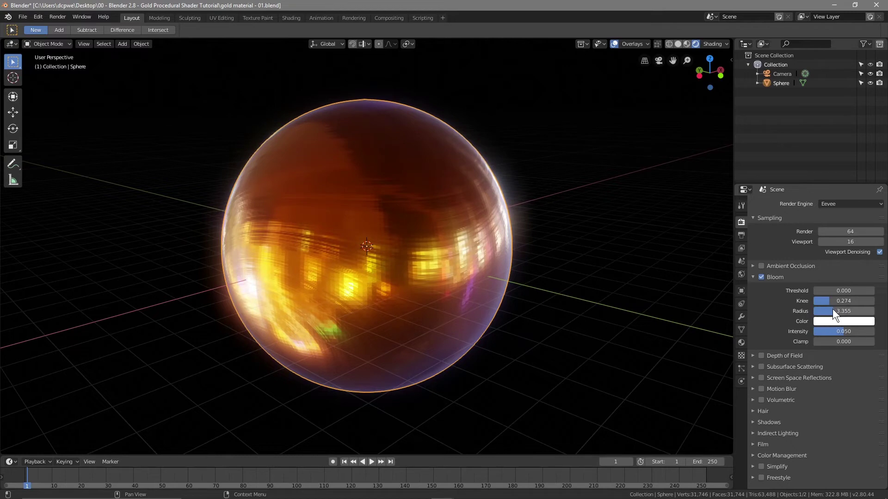
click(832, 311)
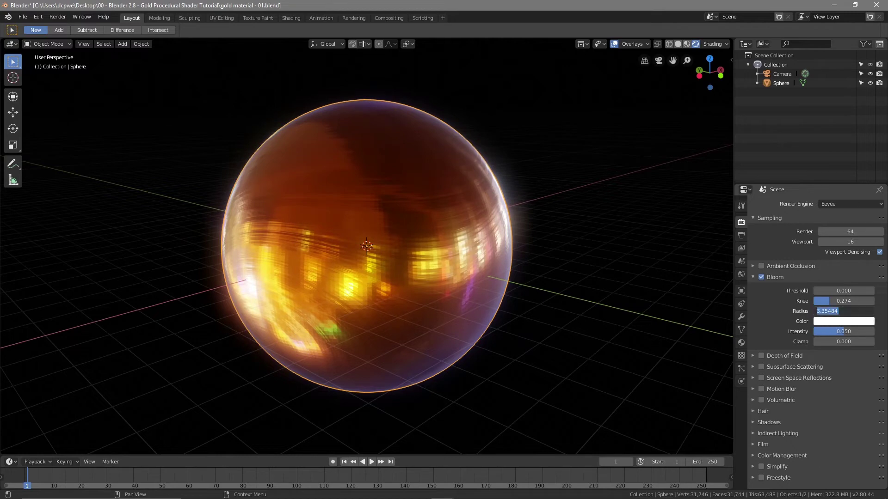
text(3.4)
key(Return)
click(843, 332)
text(0.1)
key(Return)
middle_drag(515, 341, 616, 316)
scroll(412, 334, up, 2)
scroll(411, 323, up, 4)
scroll(409, 323, down, 5)
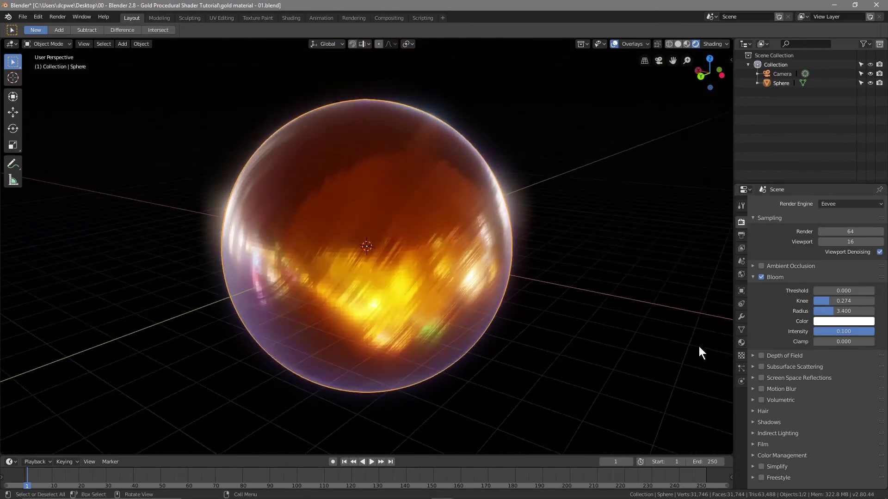
middle_drag(510, 339, 495, 344)
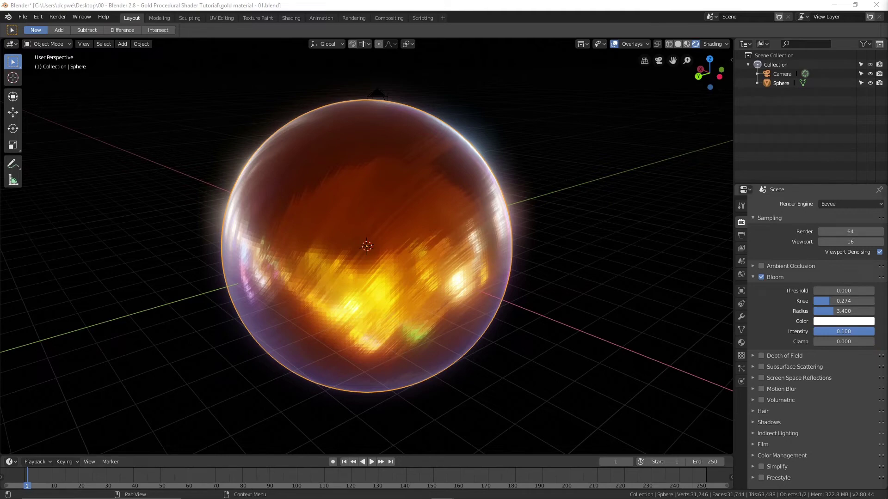
Add a Sun light to the scene and move it straight up along Z until it sits above the sphere
scroll(554, 272, down, 2)
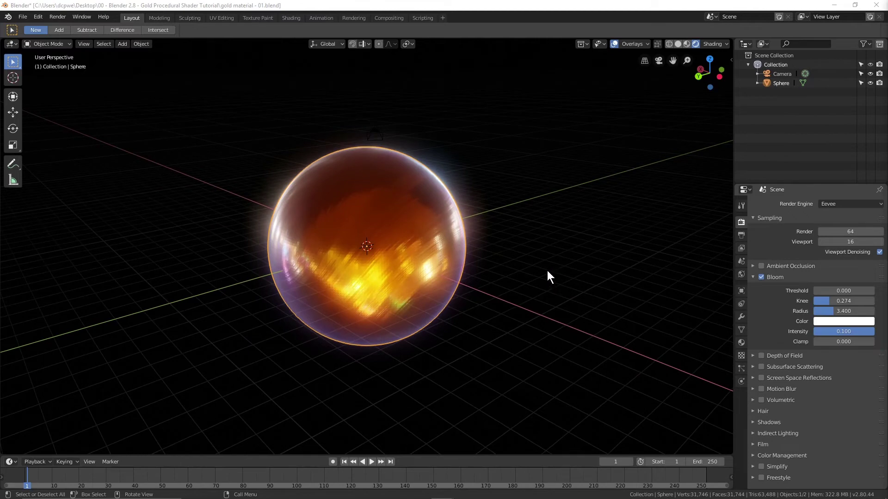
click(549, 269)
key(shift+a)
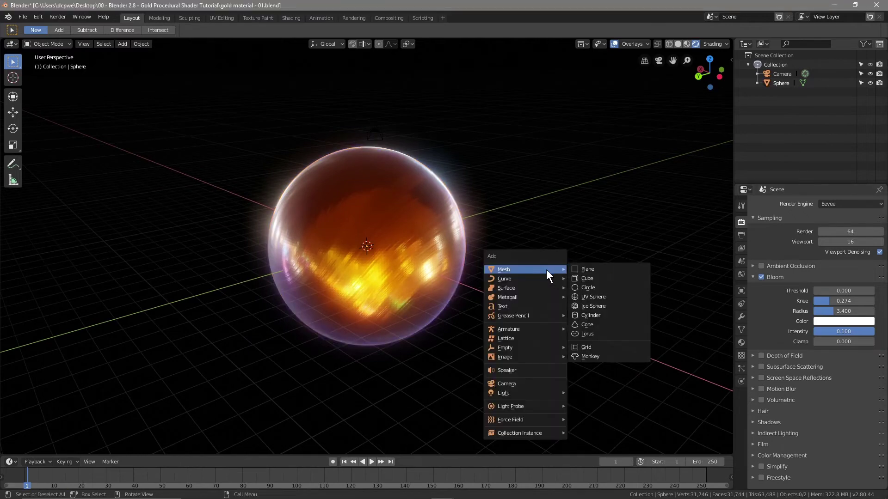
mouse_move(547, 393)
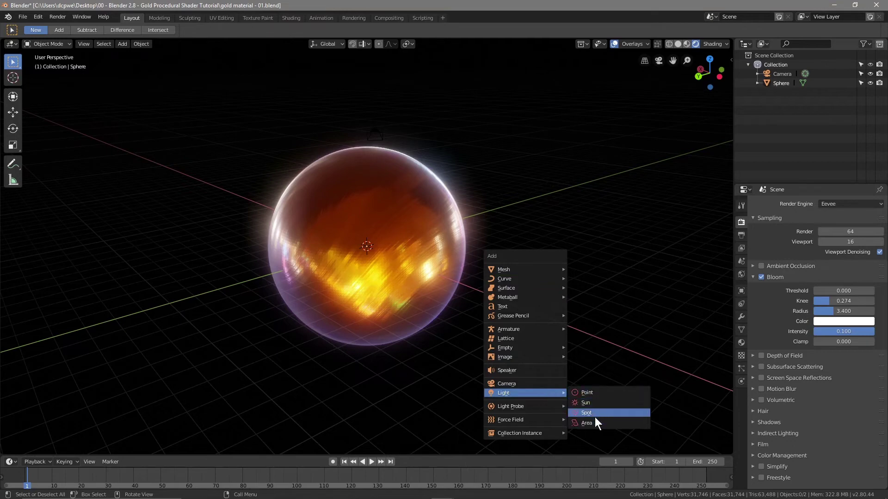
click(593, 403)
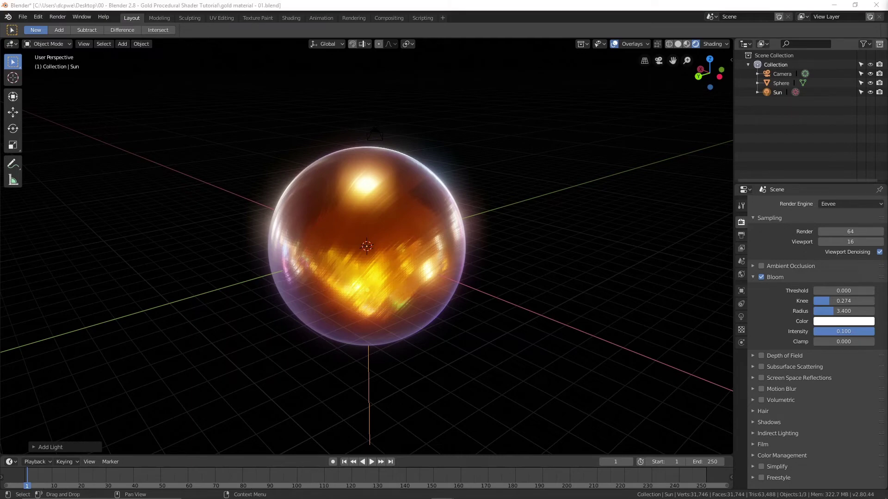
click(13, 112)
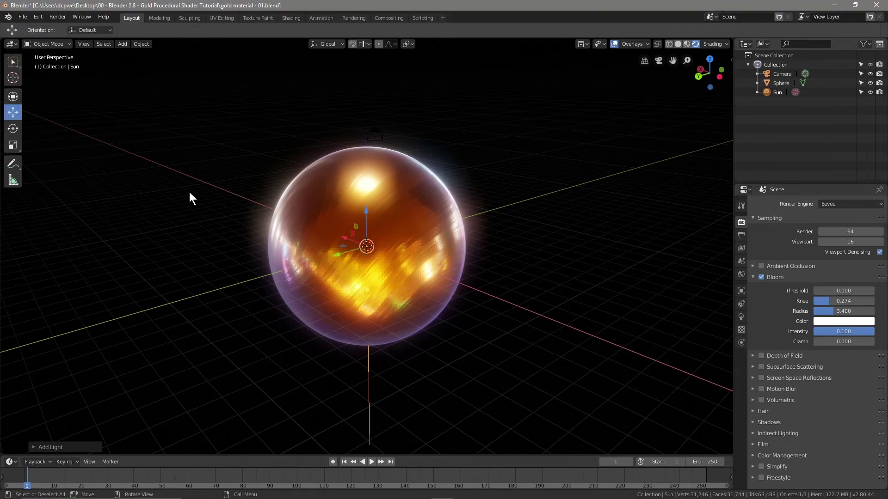
drag(365, 212, 369, 74)
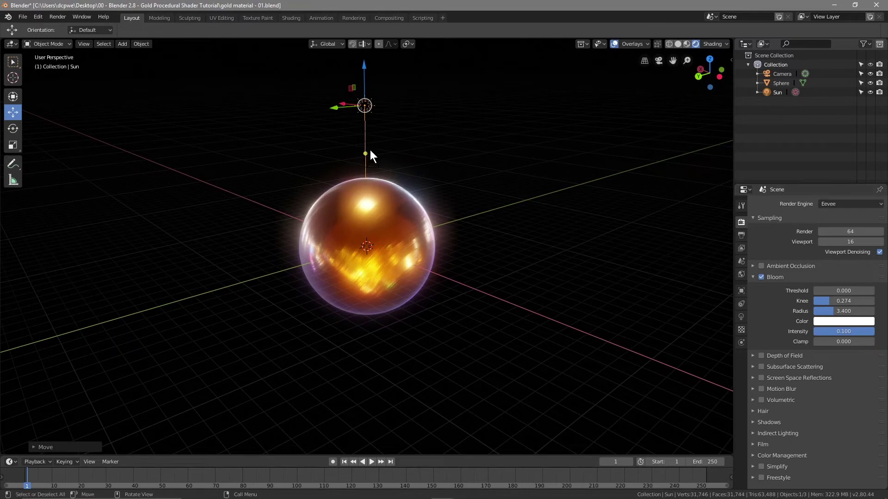
Try amber and green as the Sun light's color and compare the highlight on the sphere
click(741, 317)
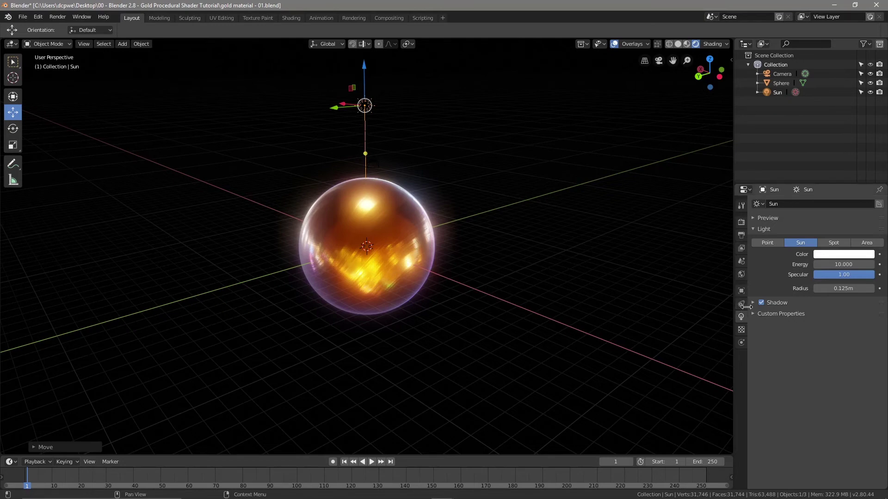
click(830, 255)
drag(825, 169, 803, 190)
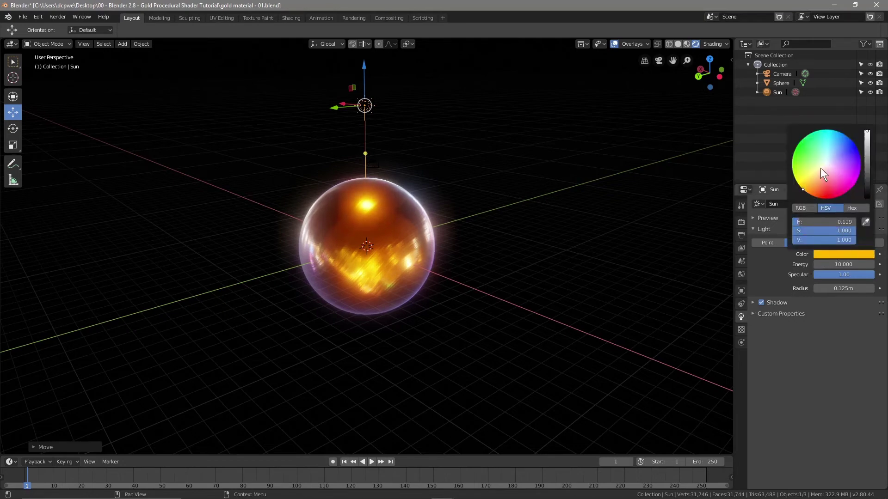
click(823, 253)
drag(803, 190, 811, 148)
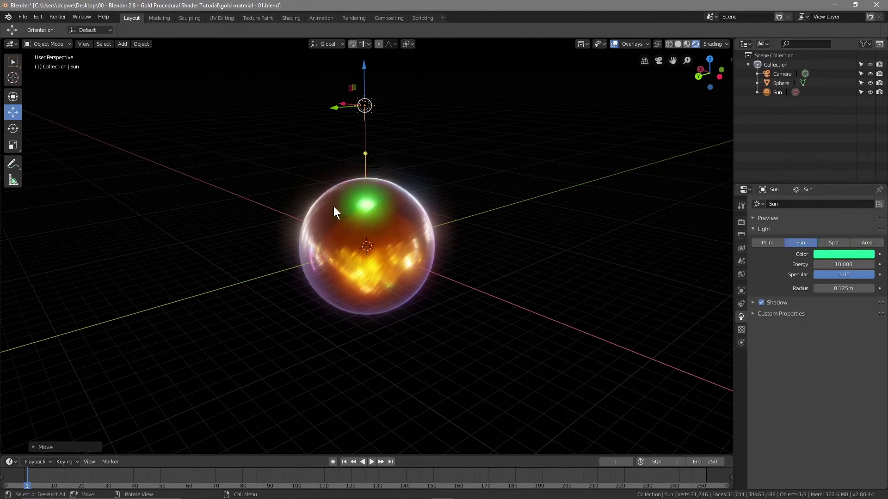
Set the Sun light's color to amber with a hue of 0.116 and its radius to 0.385 m
click(826, 253)
click(804, 190)
drag(804, 190, 803, 189)
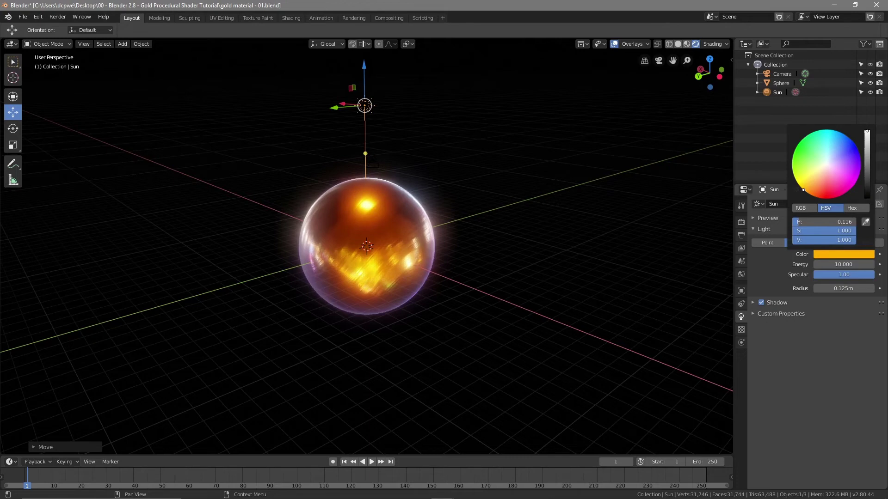
drag(841, 288, 860, 288)
mouse_move(347, 242)
middle_down()
mouse_move(394, 212)
mouse_move(327, 238)
mouse_move(352, 241)
middle_up()
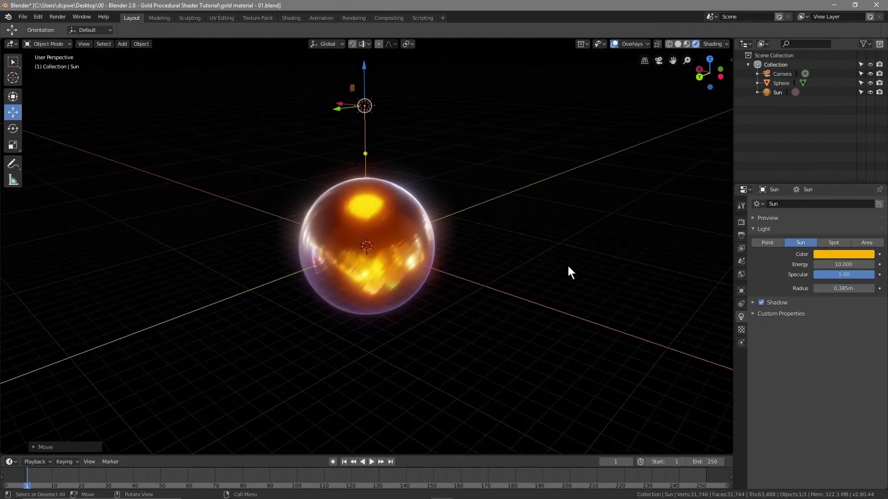
Add a second Sun light and move it out beside the sphere along X to about -11.7 m
click(504, 265)
key(shift+a)
mouse_move(501, 267)
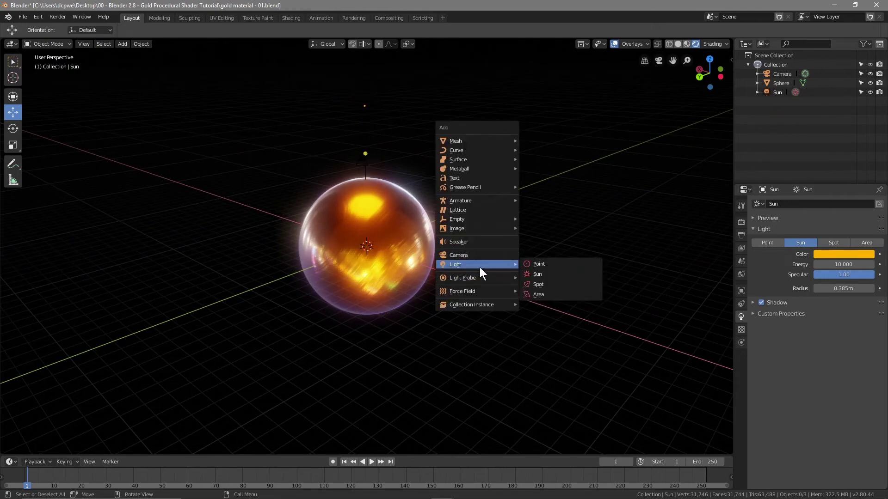
click(541, 275)
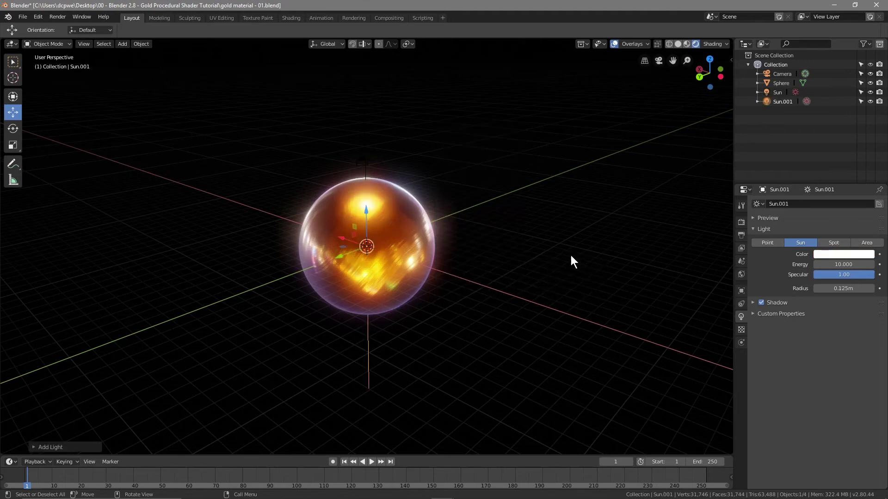
drag(343, 238, 466, 266)
middle_drag(466, 266, 481, 311)
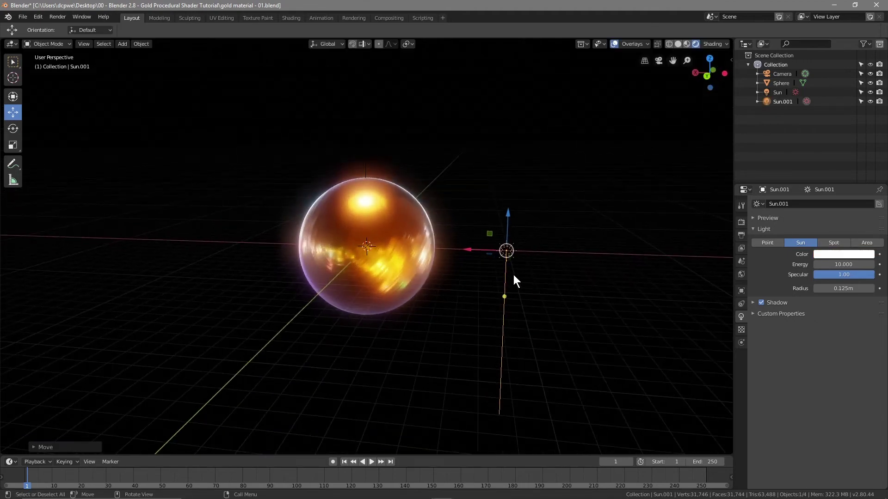
drag(460, 249, 488, 251)
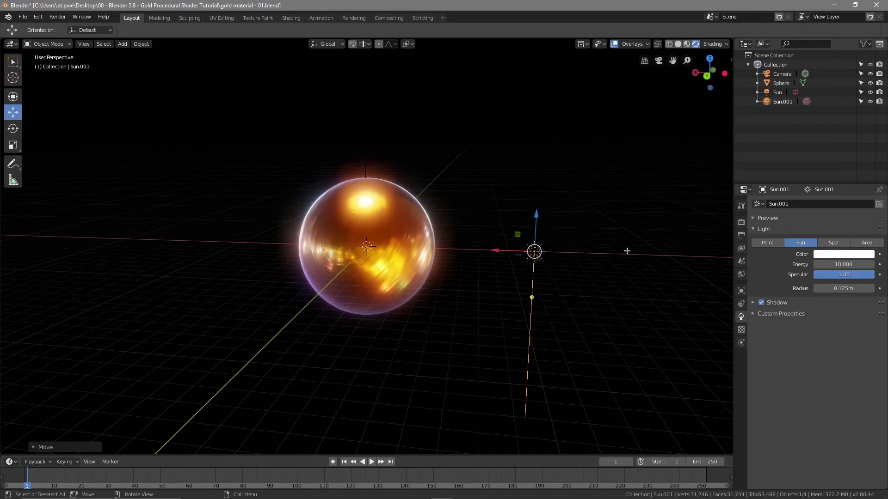
Set the second Sun light's Y rotation to 90° and move it farther out along X to about -13.3 m
click(742, 289)
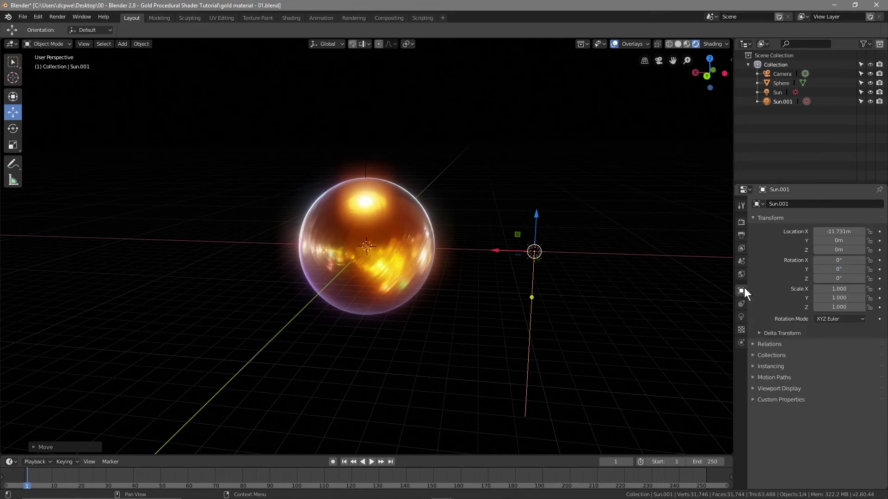
click(843, 270)
text(90)
key(Return)
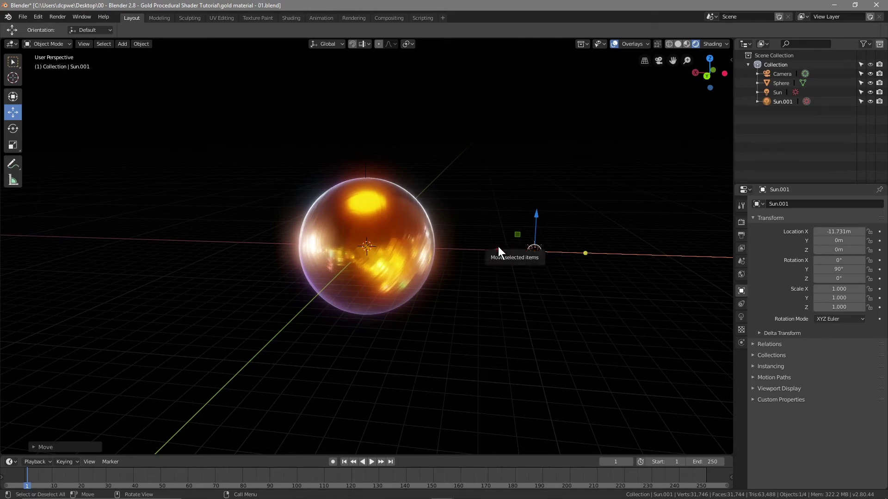
key(g)
click(525, 262)
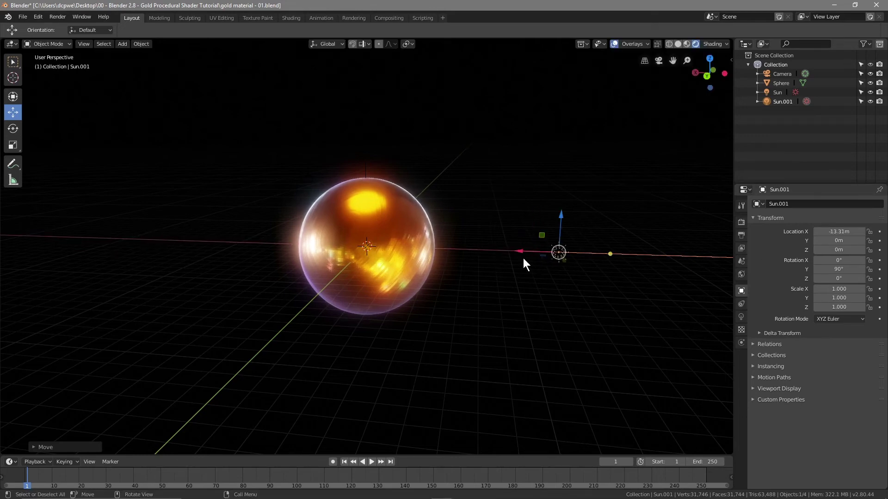
Set the second Sun light's Y rotation to -90° so it points toward the sphere
click(820, 270)
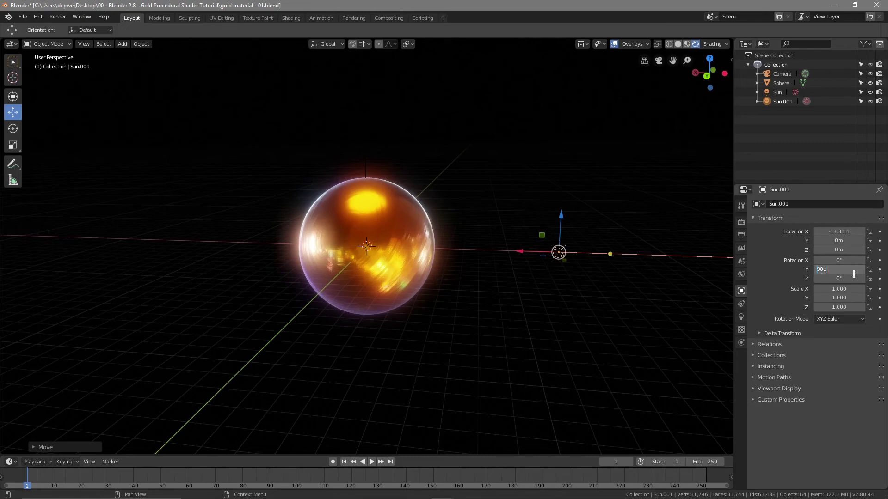
text(-)
key(Return)
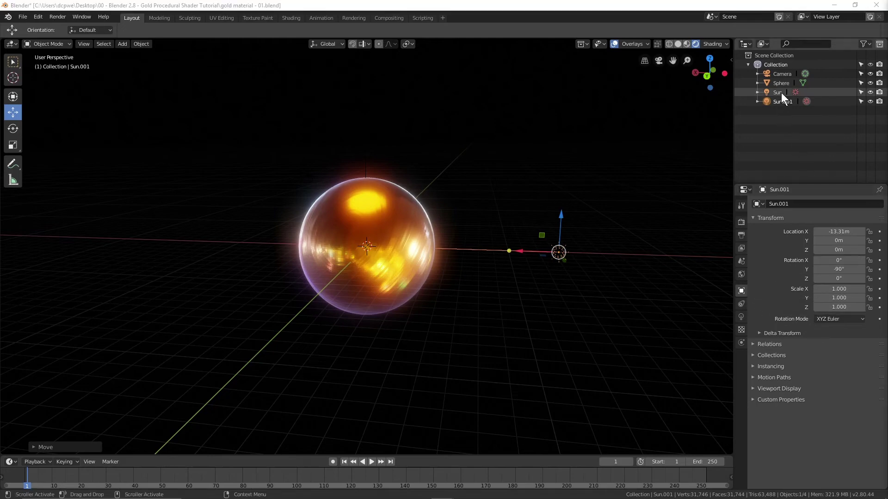
Set the second Sun light's color to saturated blue and view its reflection on the sphere
click(787, 104)
click(787, 103)
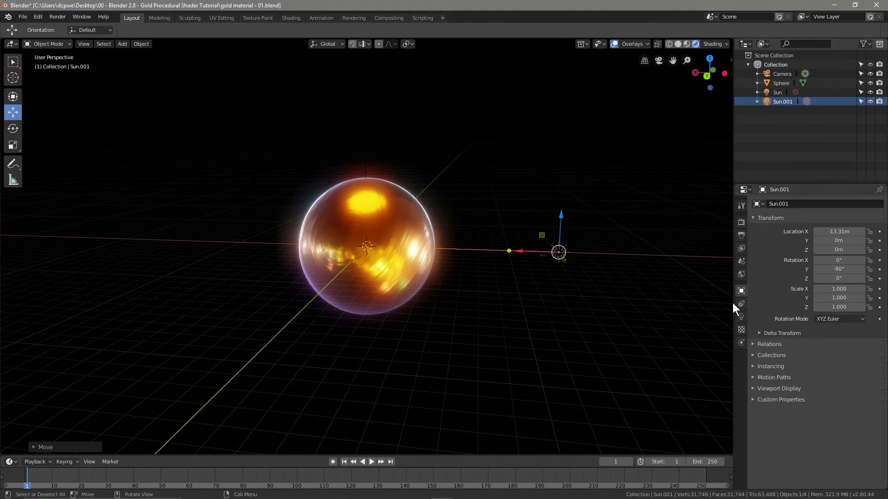
click(742, 317)
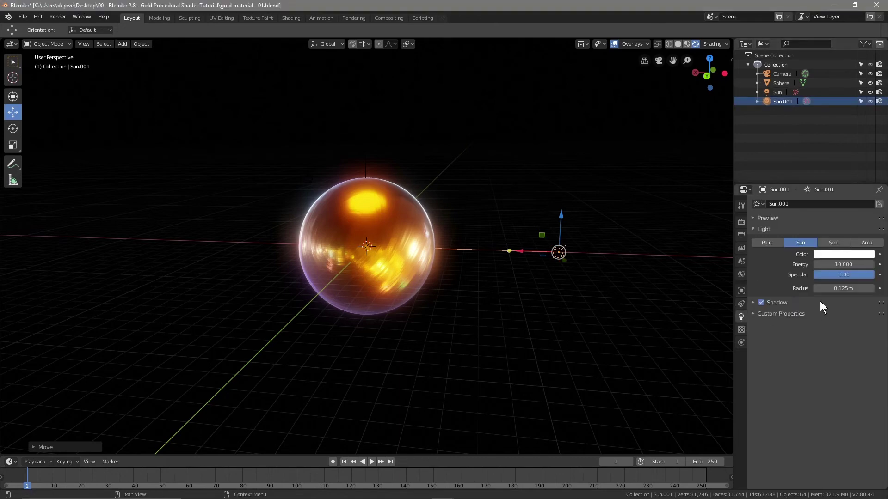
click(847, 256)
drag(832, 170, 853, 142)
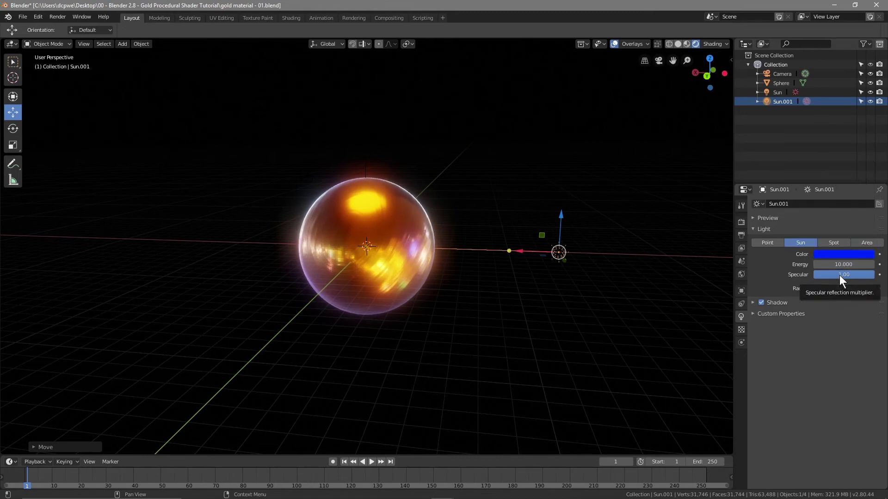
middle_drag(482, 357, 545, 361)
middle_drag(492, 324, 451, 325)
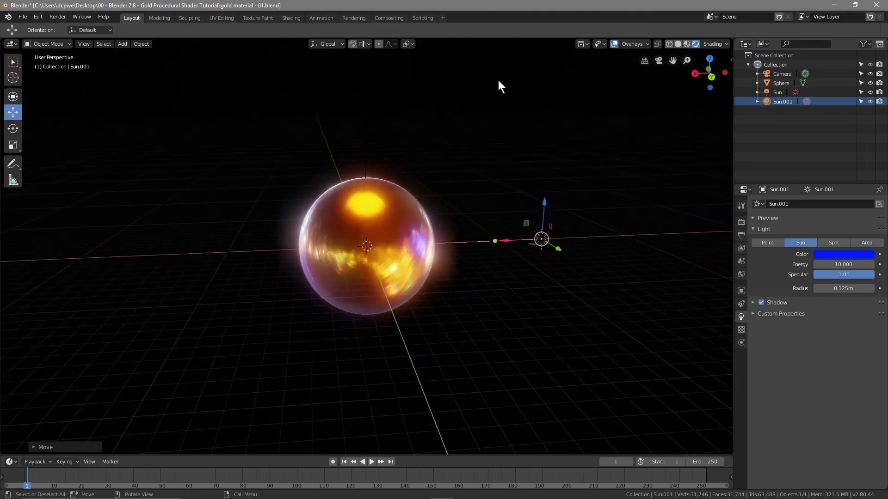
Hide the viewport overlays and inspect the lit sphere from close up and from different angles
click(615, 43)
scroll(415, 261, up, 3)
middle_drag(358, 280, 595, 271)
scroll(452, 281, up, 3)
scroll(451, 281, down, 2)
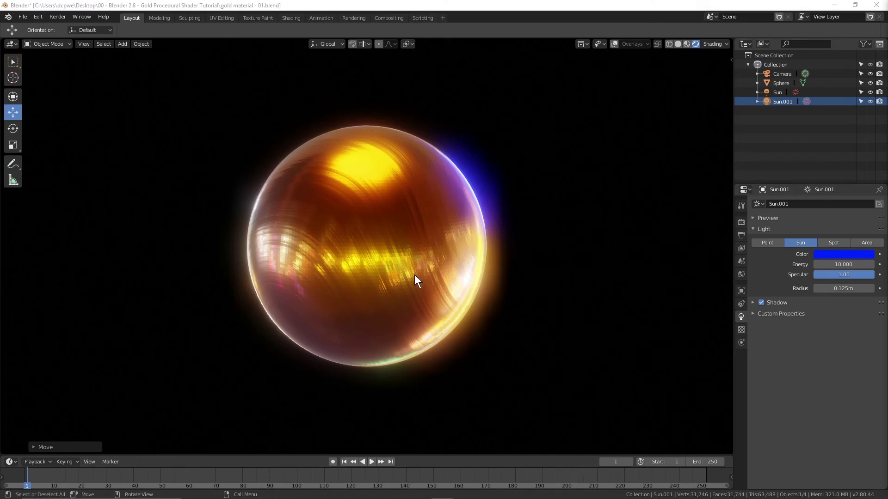
middle_drag(414, 275, 436, 281)
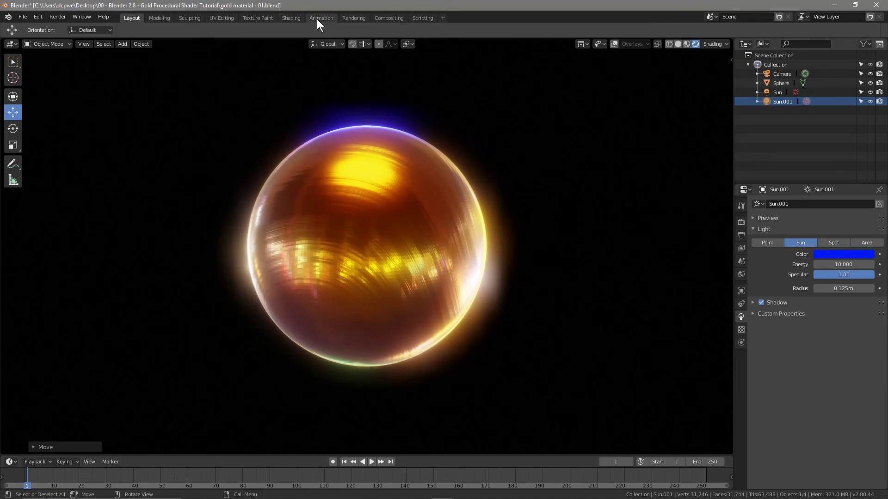
In the Shading workspace, change the end stop of the sphere material's ColorRamp to golden yellow and review the result
click(296, 19)
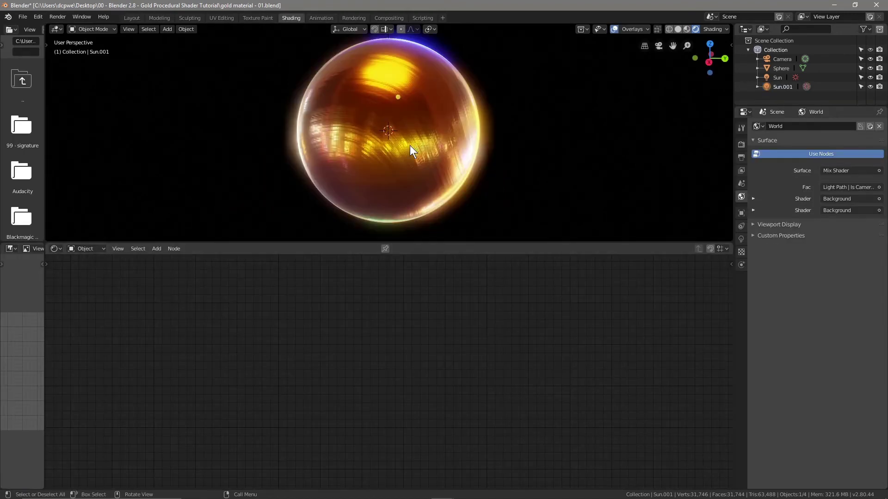
click(410, 145)
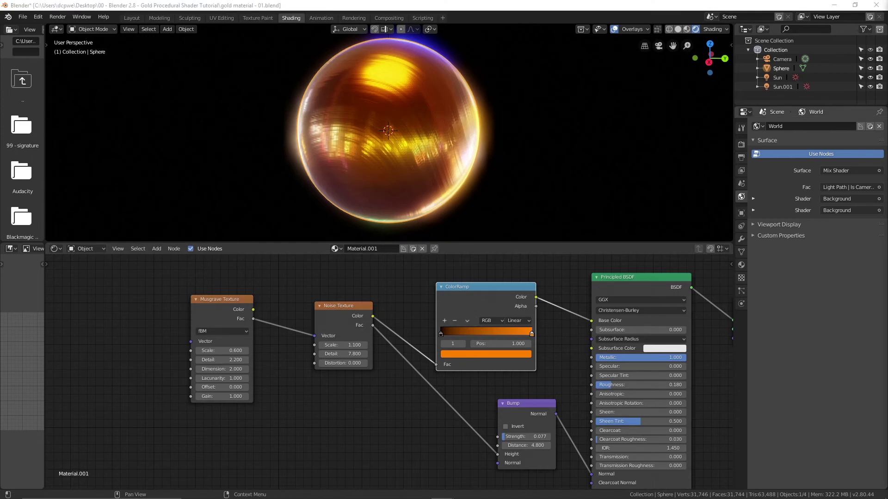
click(532, 335)
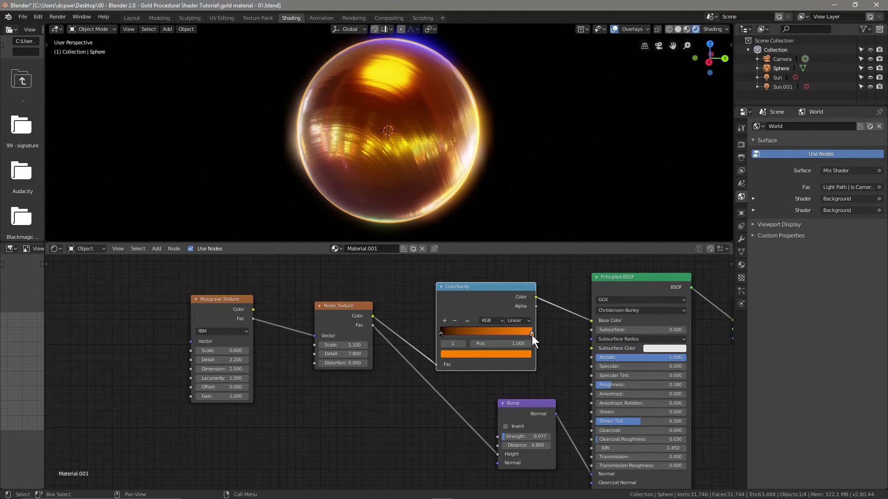
click(489, 355)
drag(459, 291, 455, 288)
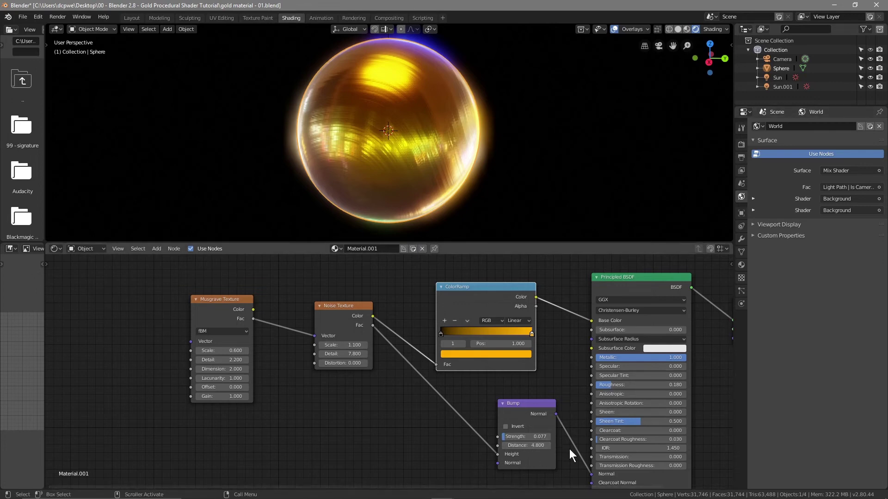
middle_drag(558, 348, 440, 352)
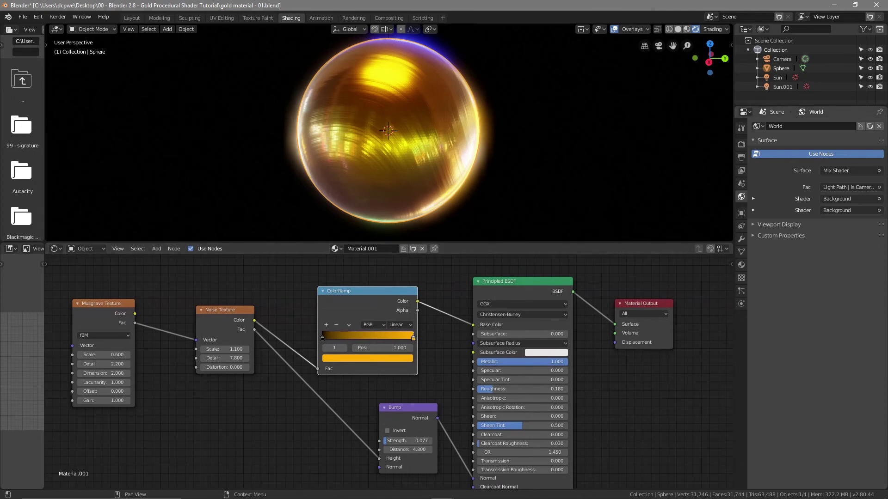
middle_drag(352, 170, 368, 179)
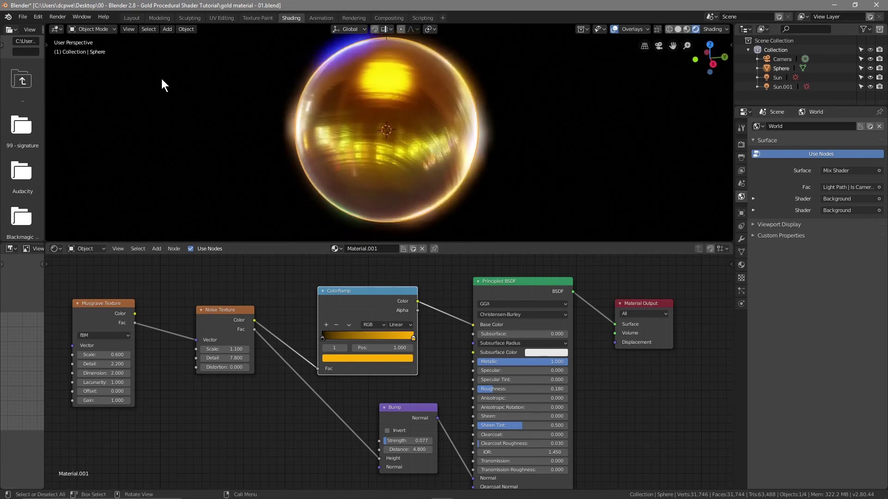
Return to the Layout workspace, render the current frame, and close the render window after viewing it
click(133, 18)
key(F12)
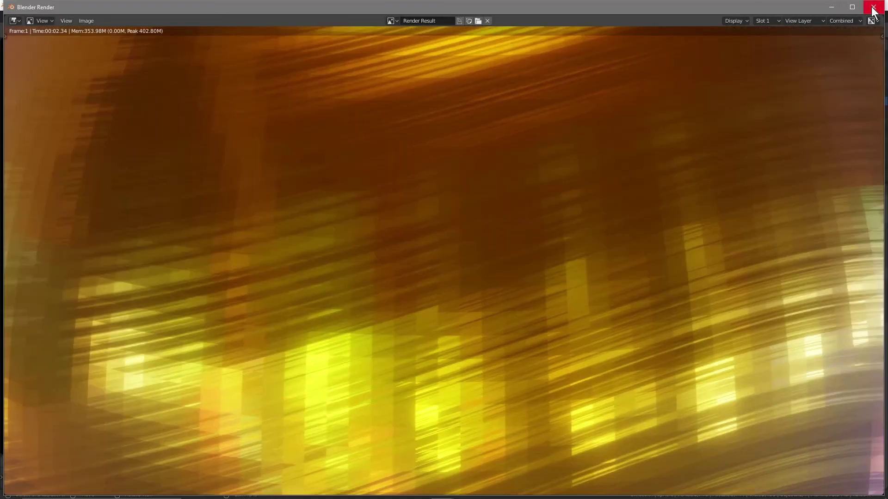
click(873, 7)
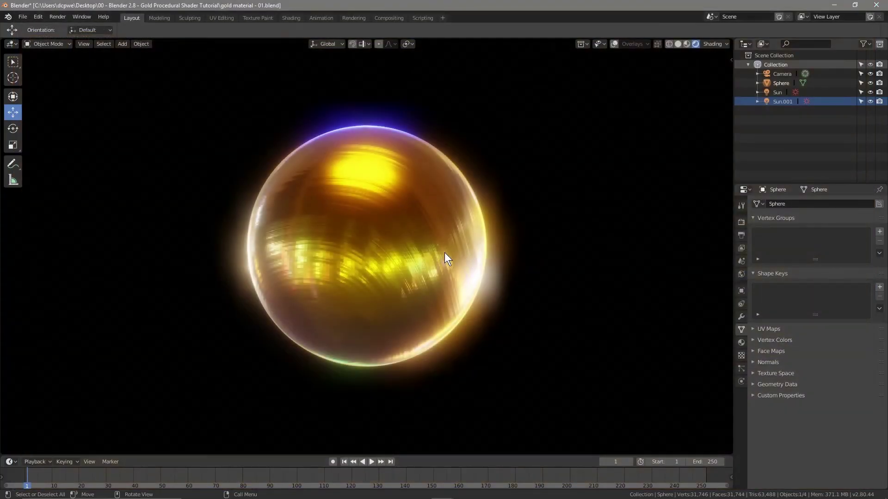
scroll(445, 253, down, 1)
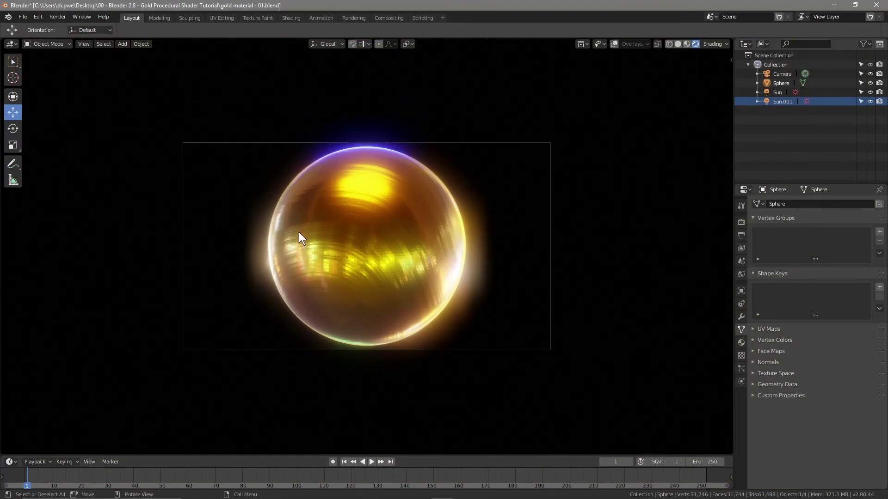
Move the camera back along its local Z axis by about 10.5 m so the sphere appears smaller in the frame
click(779, 74)
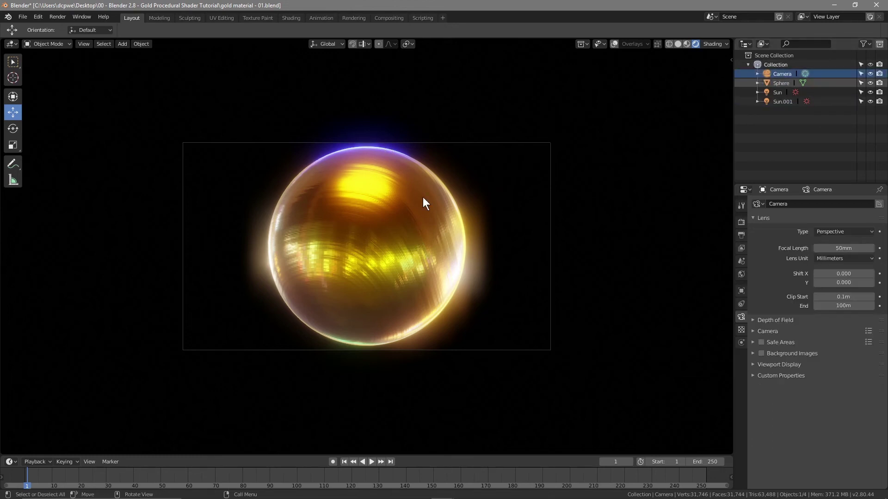
key(g)
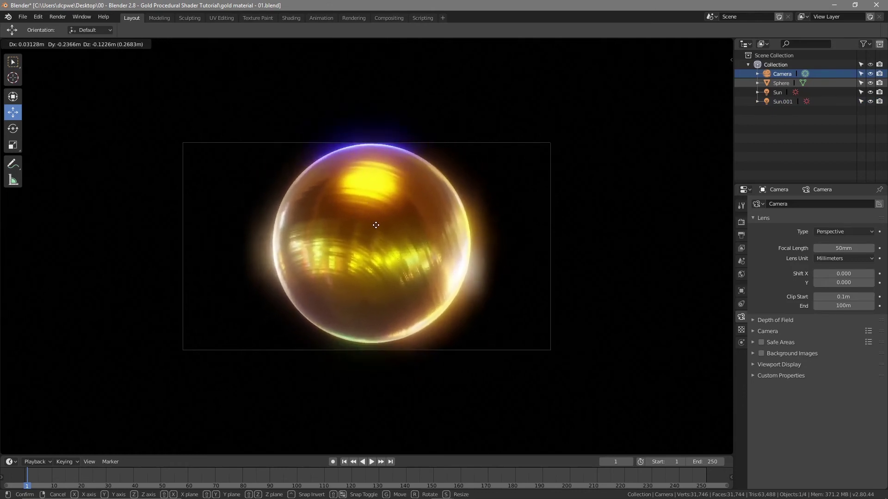
key(z)
key(z)
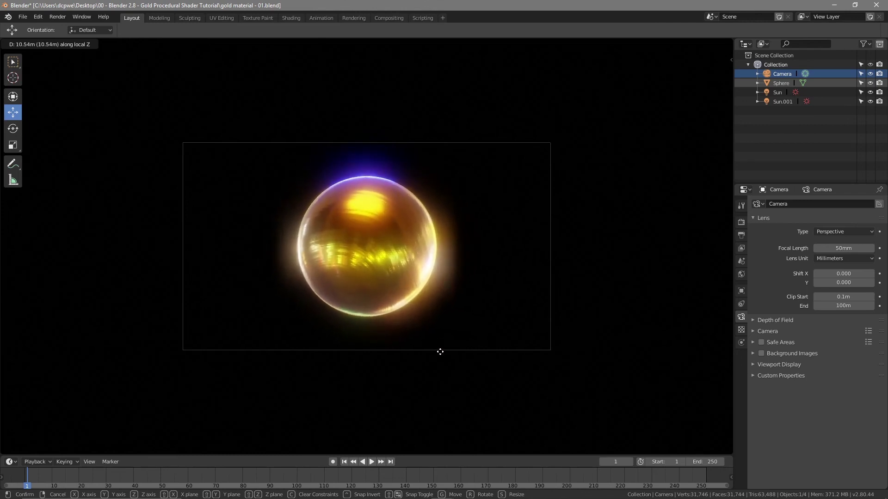
click(441, 352)
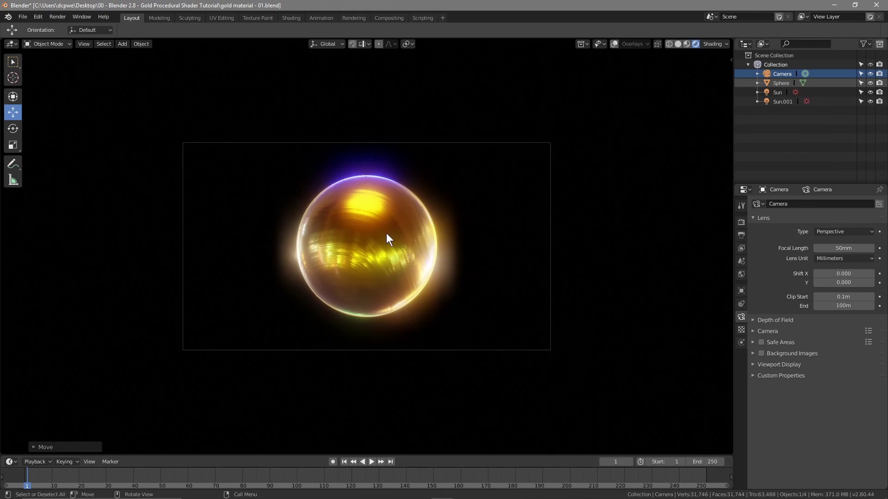
Shift the camera slightly to adjust the sphere's placement in the frame, render the image and close the render window
key(g)
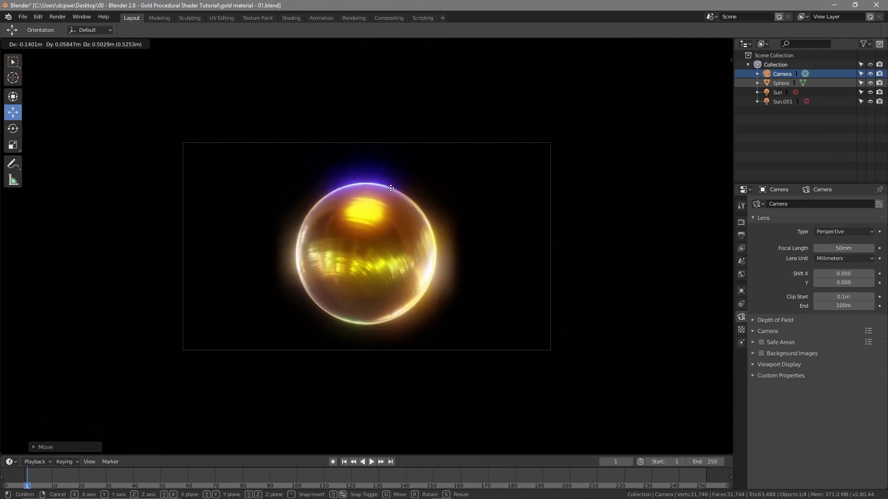
click(337, 265)
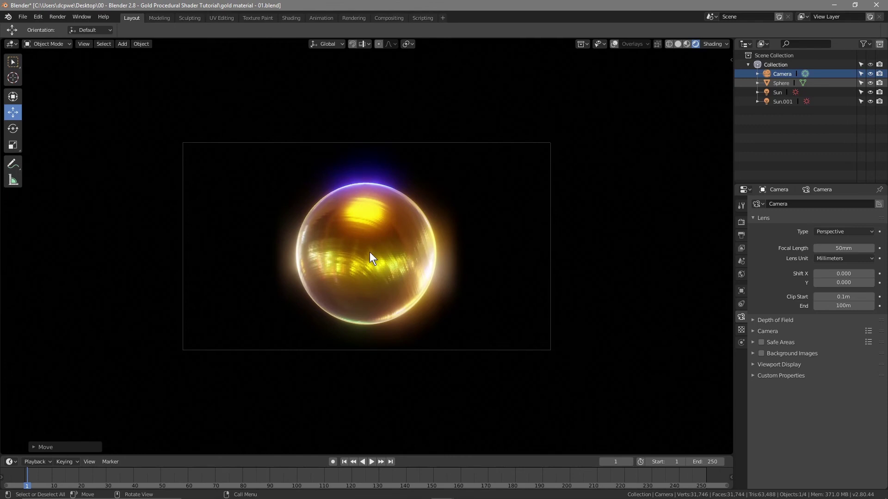
key(g)
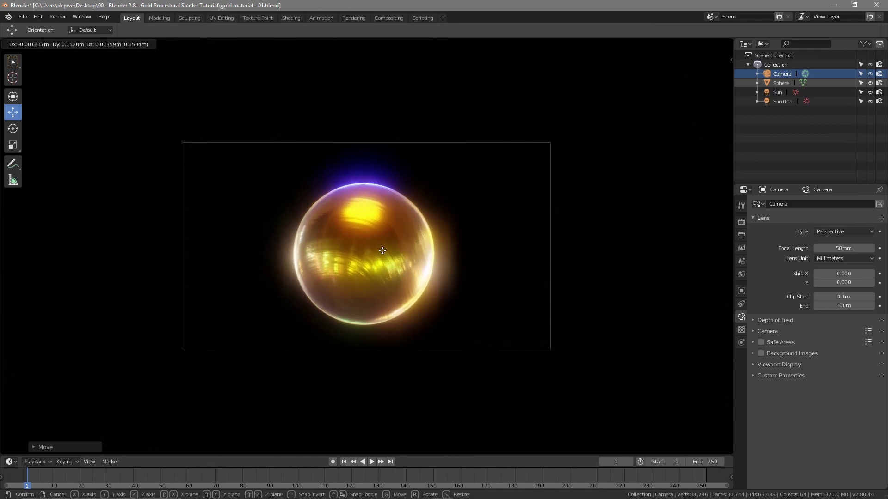
click(422, 267)
key(F12)
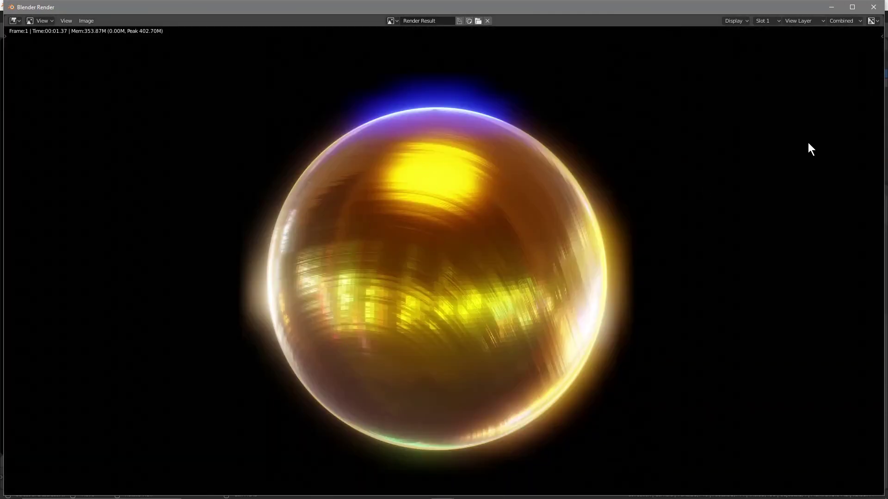
click(873, 7)
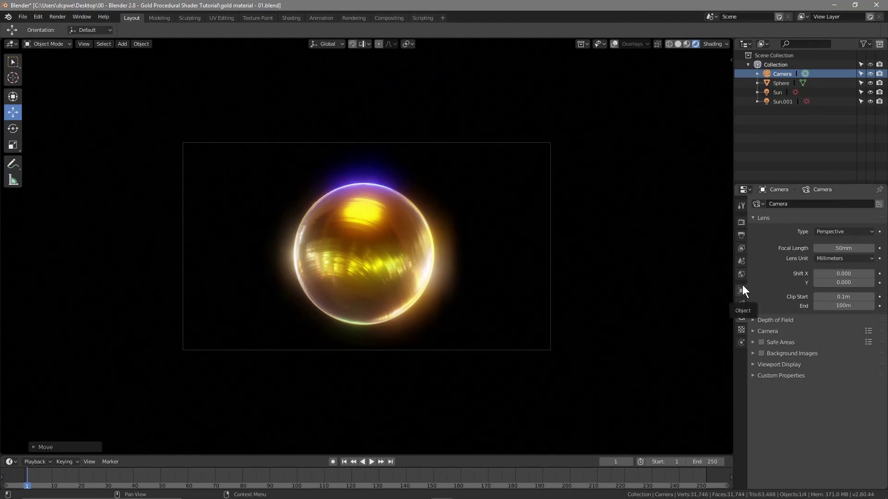
Add a Subdivision Surface modifier to the sphere with 3 render subdivisions and apply it
click(769, 84)
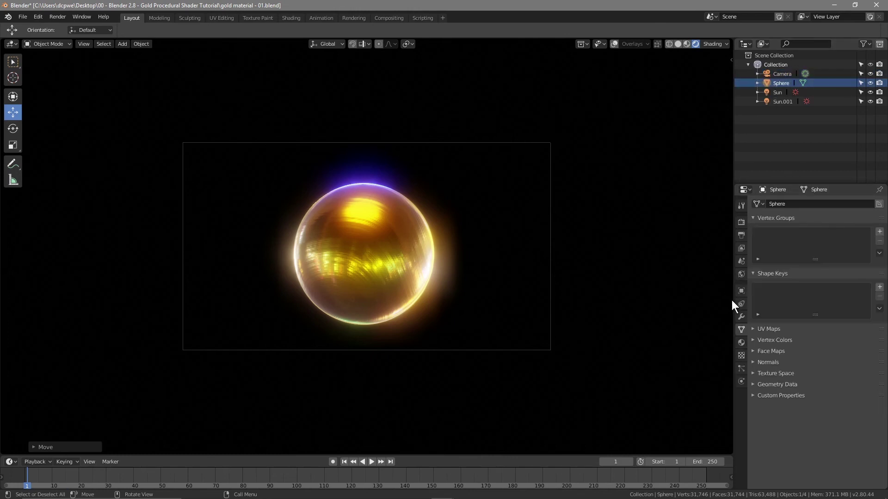
click(742, 316)
click(781, 204)
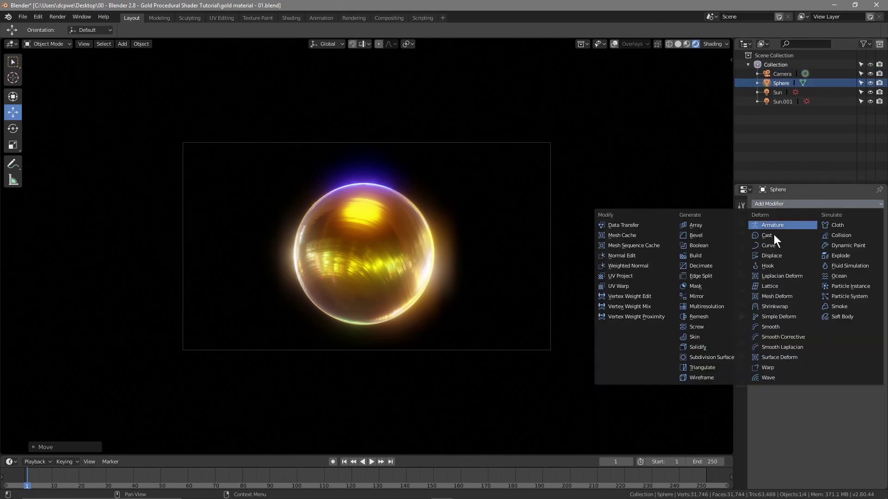
click(717, 357)
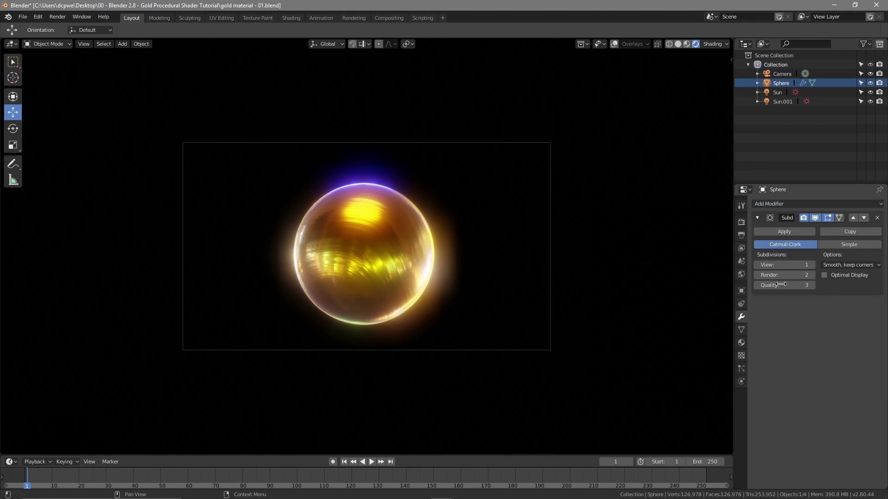
click(812, 275)
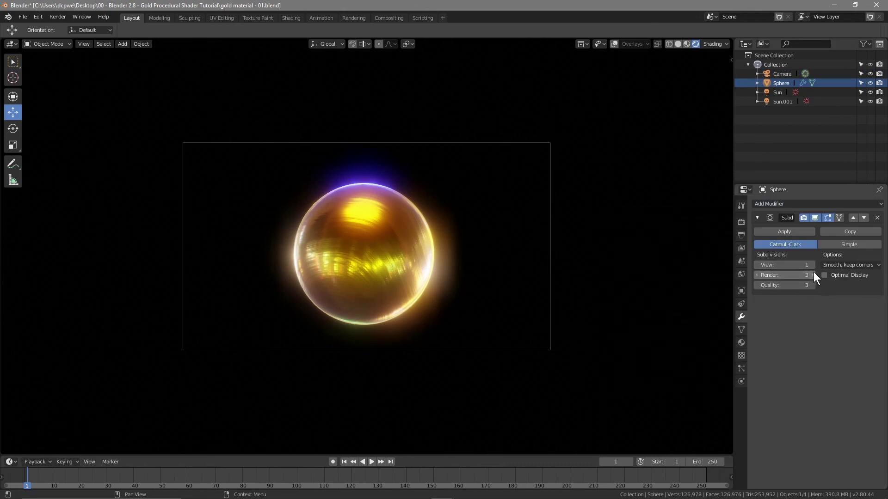
click(790, 235)
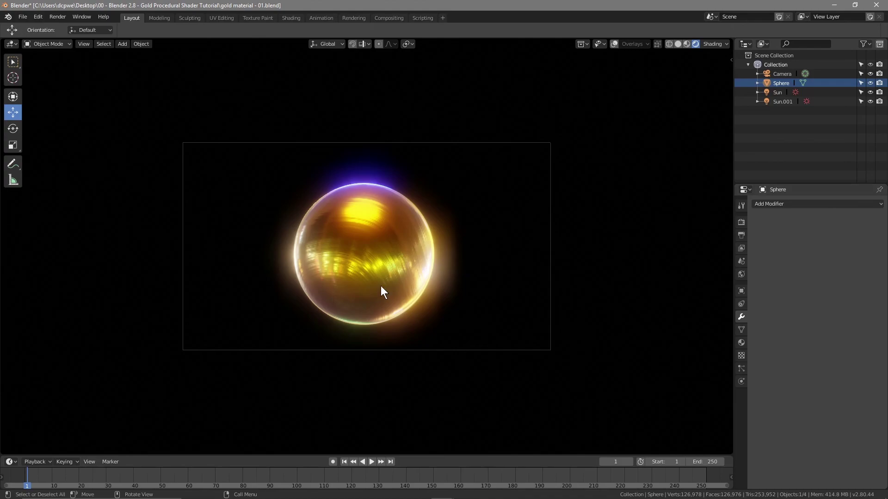
Render the subdivided sphere, examine its surface from close up and as a whole, and close the render window
key(F12)
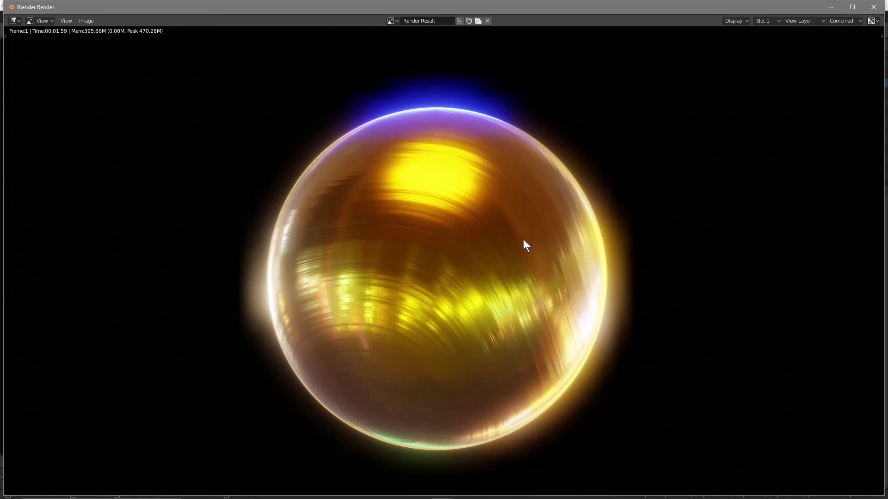
scroll(437, 273, up, 4)
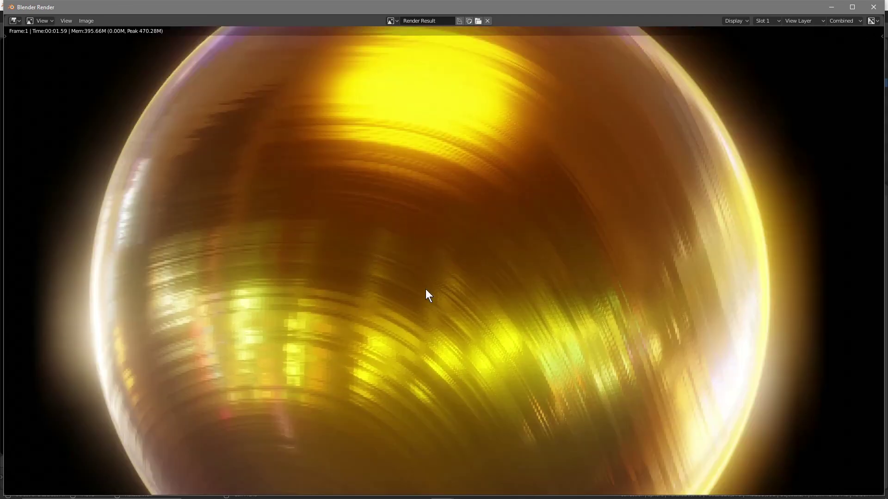
scroll(426, 293, down, 2)
scroll(442, 273, down, 3)
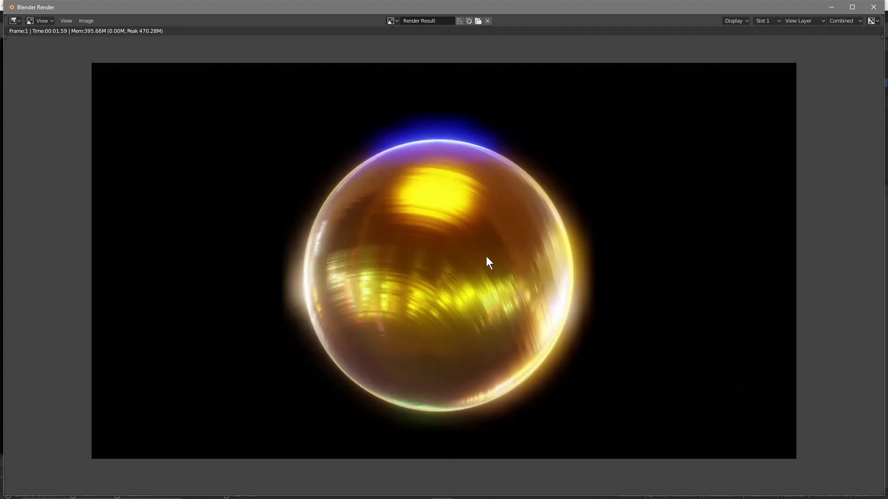
click(873, 7)
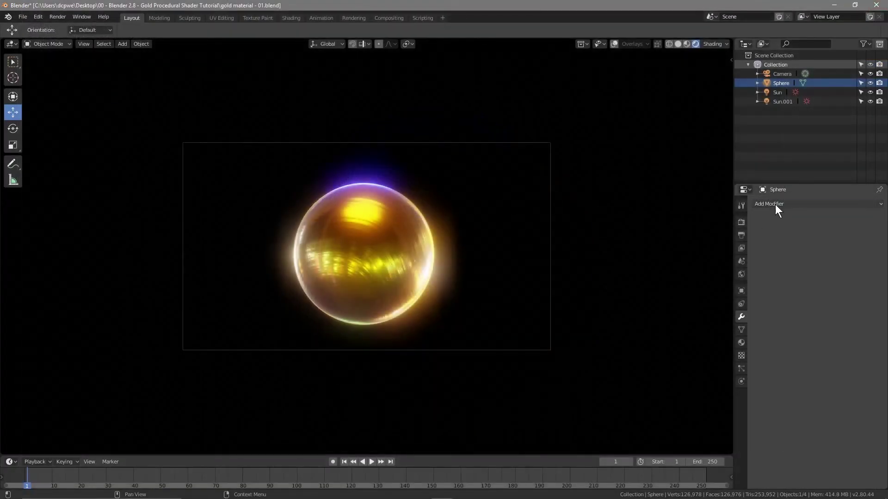
Examine the gold sphere's reflections and coloured glow from close up and several angles, and minimise the program window
click(775, 204)
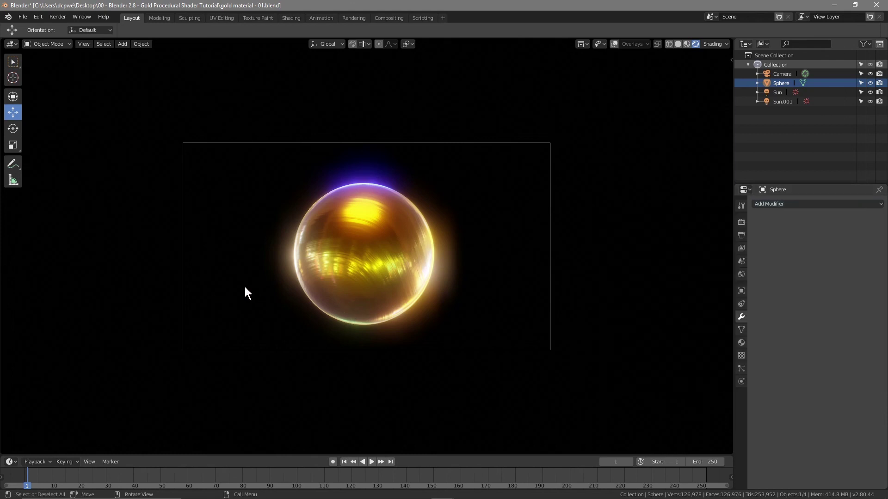
middle_drag(263, 279, 423, 265)
scroll(309, 284, up, 4)
mouse_move(309, 283)
middle_down()
mouse_move(539, 279)
mouse_move(545, 240)
mouse_move(395, 200)
mouse_move(339, 259)
mouse_move(409, 296)
mouse_move(490, 313)
mouse_move(504, 269)
mouse_move(444, 220)
mouse_move(387, 242)
mouse_move(323, 284)
middle_up()
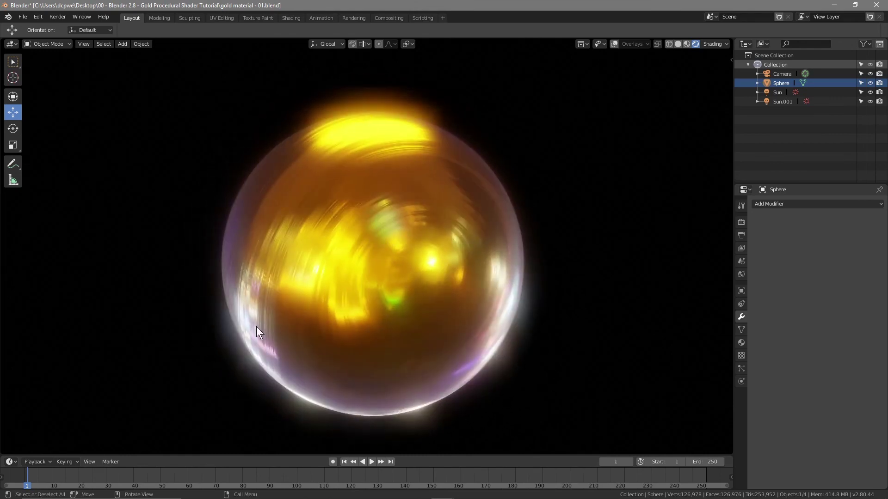
middle_drag(451, 257, 281, 278)
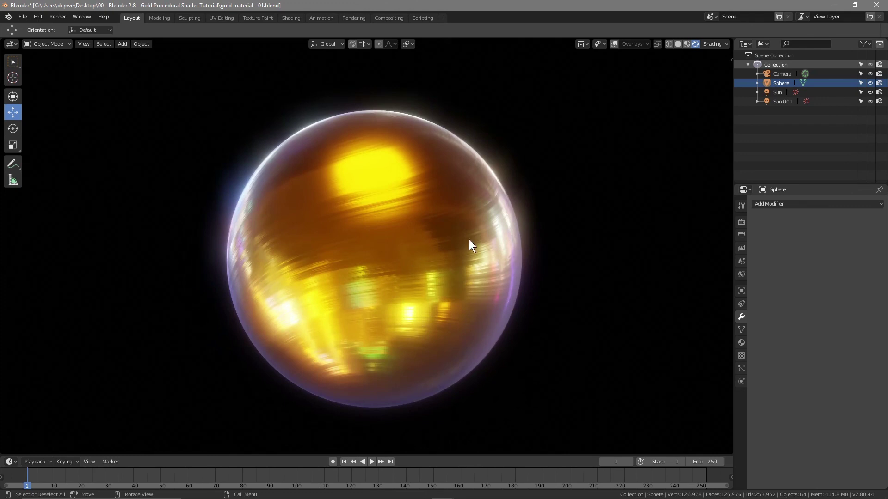
middle_drag(363, 268, 362, 254)
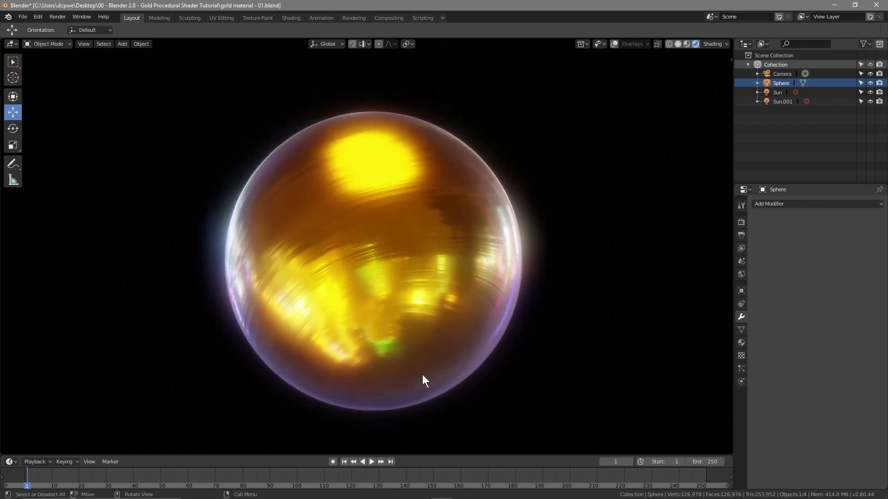
middle_drag(248, 293, 532, 351)
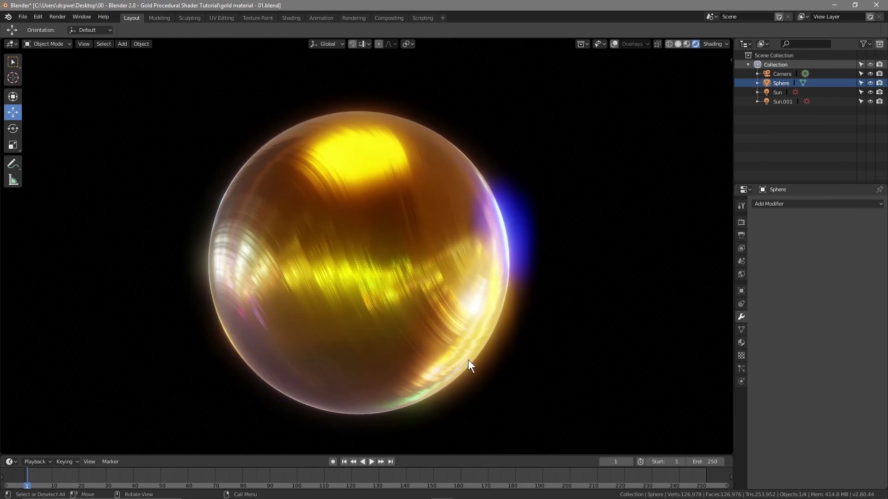
middle_drag(317, 287, 467, 350)
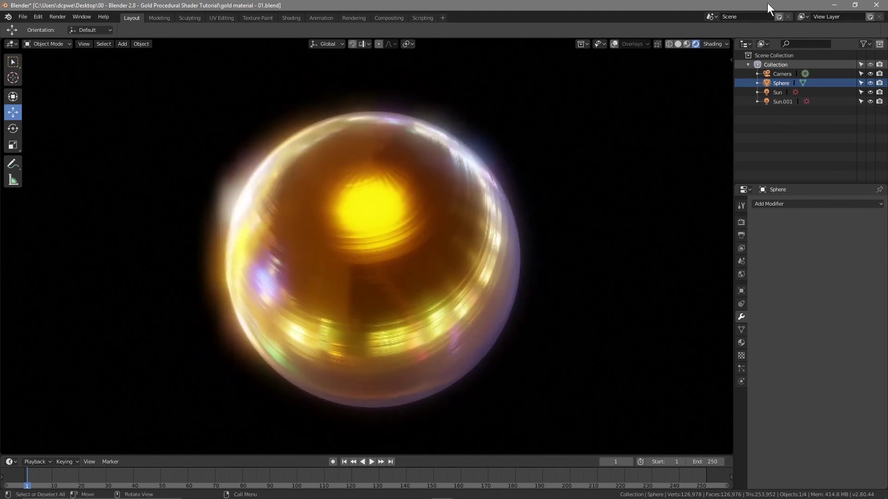
click(836, 5)
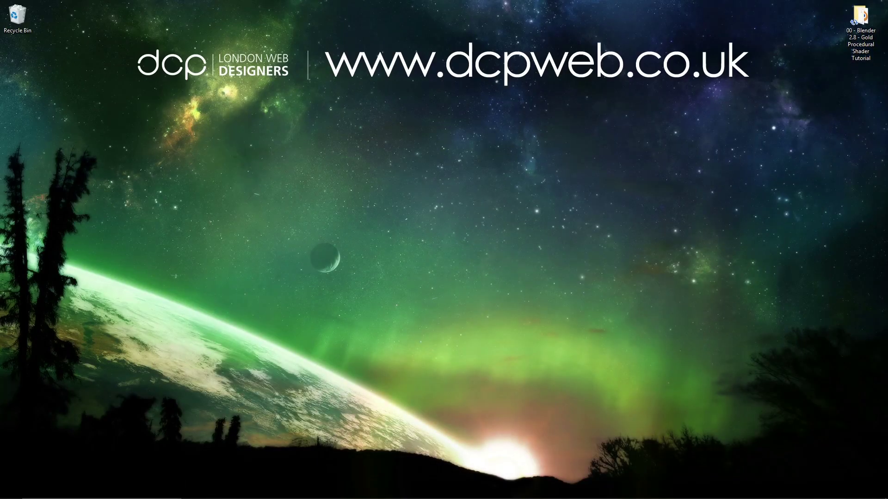